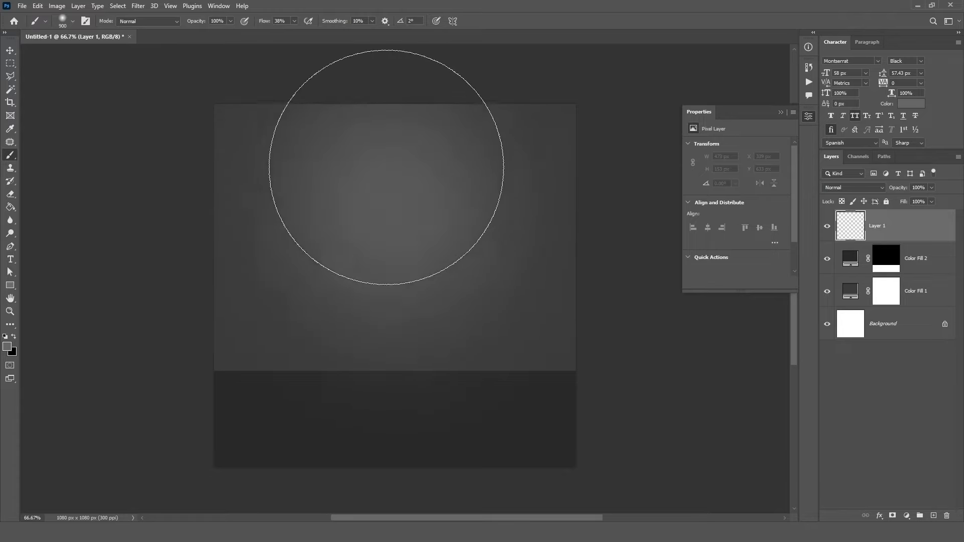
Set the Color Fill 2 floor color to #353535, sampled from the lower background.
double_click(853, 259)
click(222, 361)
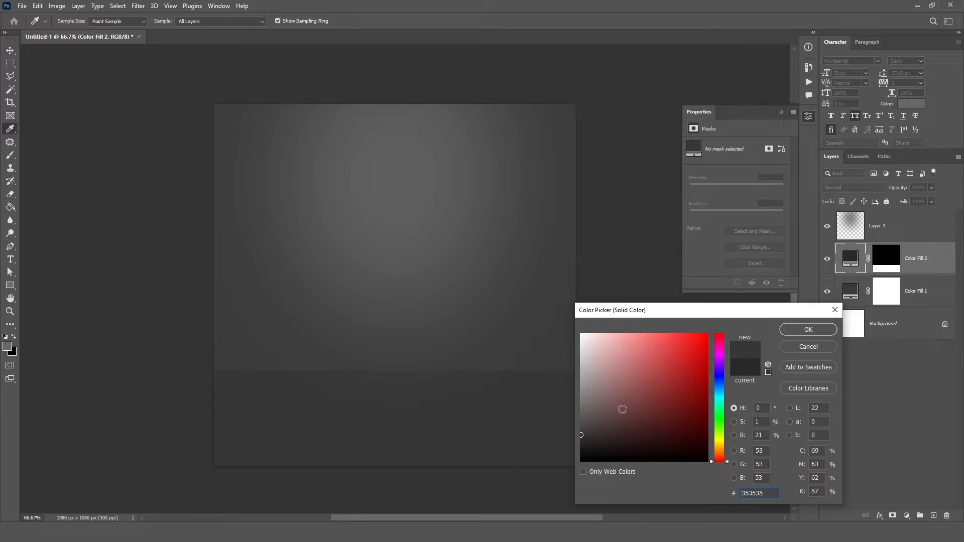
click(807, 330)
Draw a flat grey ellipse above Layer 1, just above the floor line, and widen it to about 583 × 110 px.
click(892, 226)
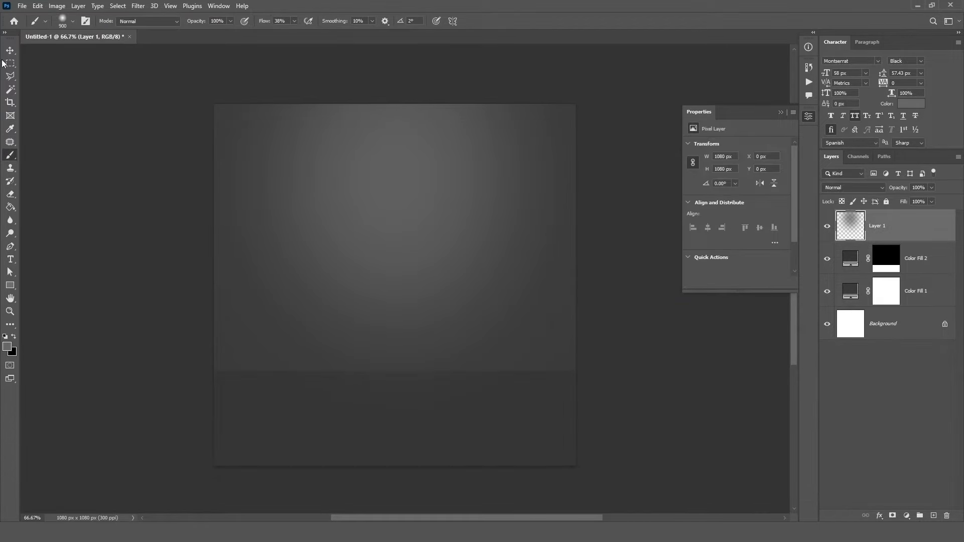
click(10, 285)
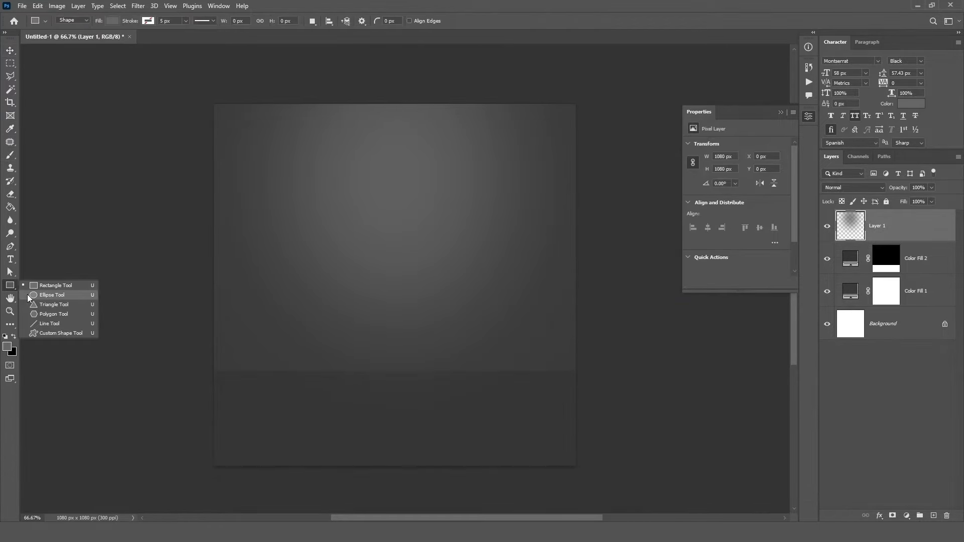
click(27, 295)
drag(315, 309, 486, 345)
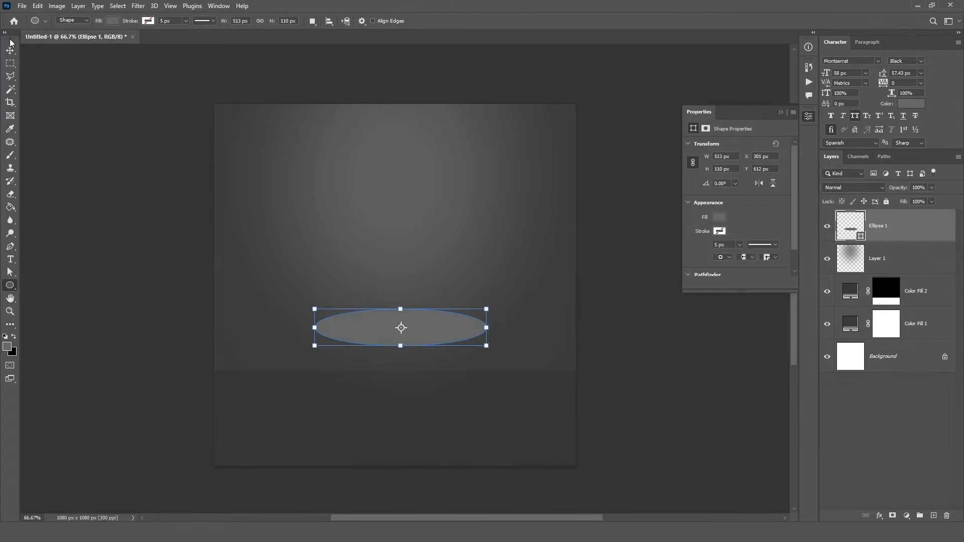
drag(487, 328, 514, 330)
Duplicate the ellipse about 110 px straight down at the floor line, keeping the copy below the original in the layer order.
key(v)
drag(432, 321, 397, 398)
drag(915, 275, 913, 273)
Draw a rectangle about 582 × 118 px joining the two ellipses as the podium's side, layered beneath the top ellipse.
right_click(10, 286)
click(50, 285)
key(ctrl+plus)
drag(264, 393, 522, 316)
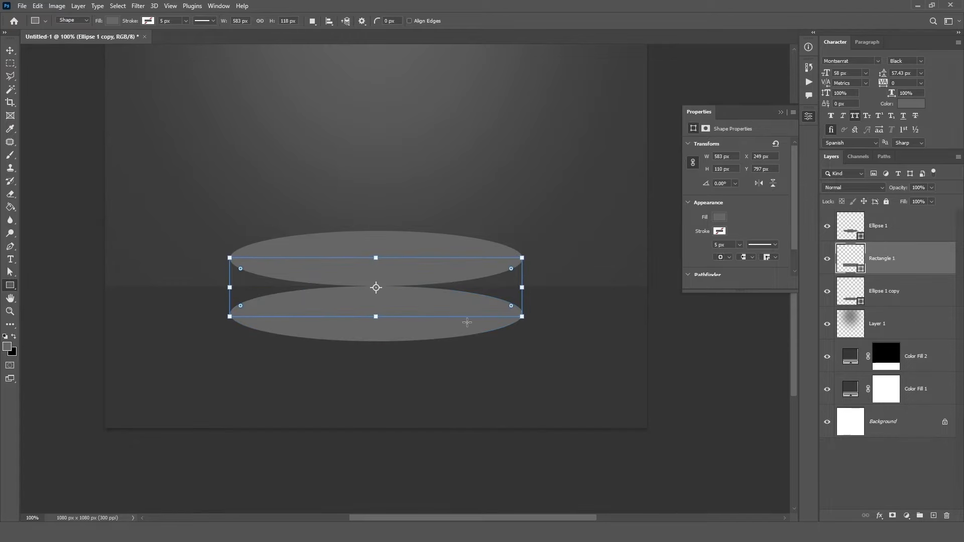
drag(230, 288, 230, 287)
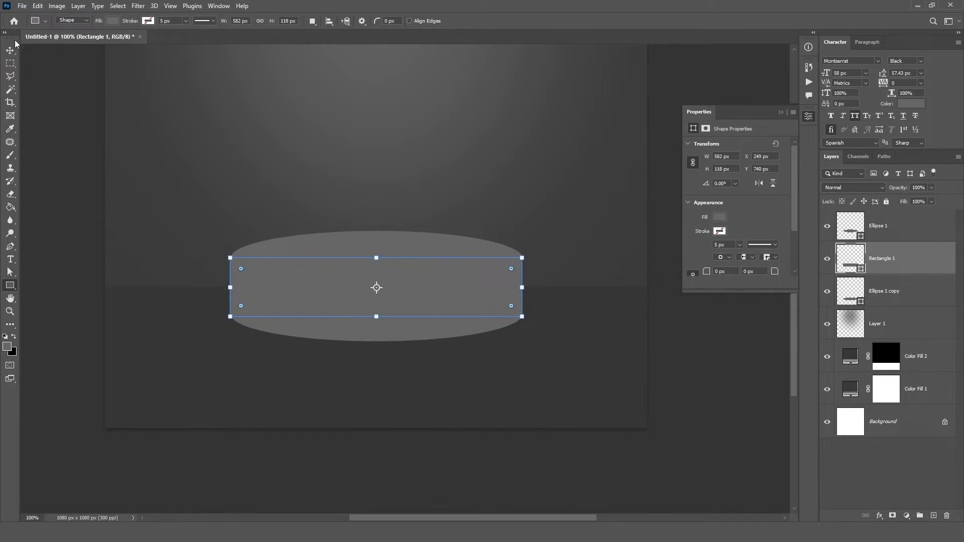
key(v)
click(936, 237)
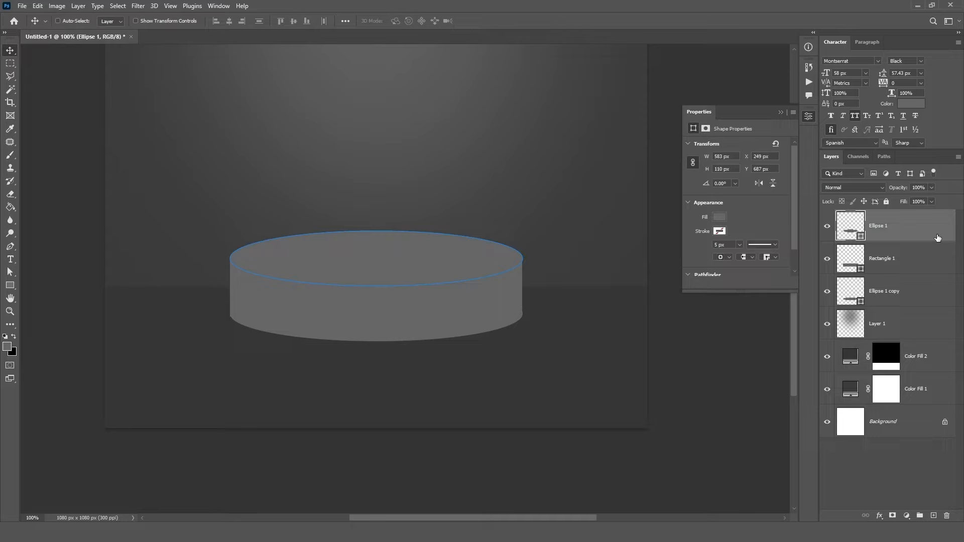
Recolor the rectangle and the lower ellipse to #5a5a5a.
double_click(862, 272)
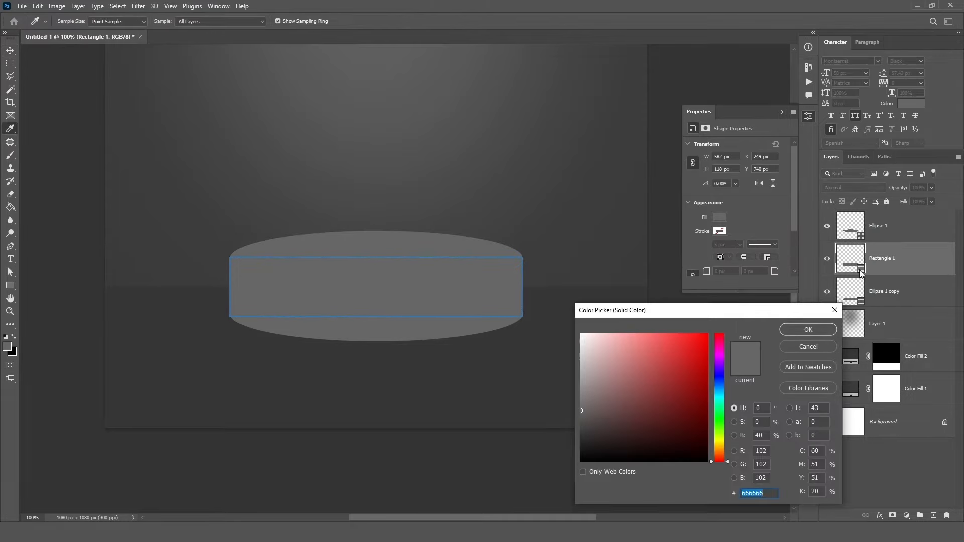
drag(581, 414, 580, 417)
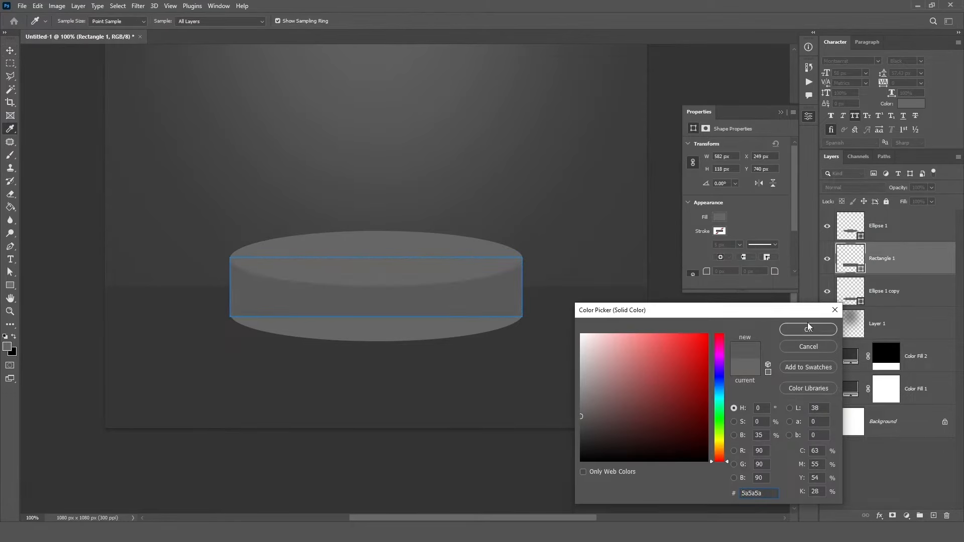
click(808, 329)
double_click(861, 303)
click(626, 282)
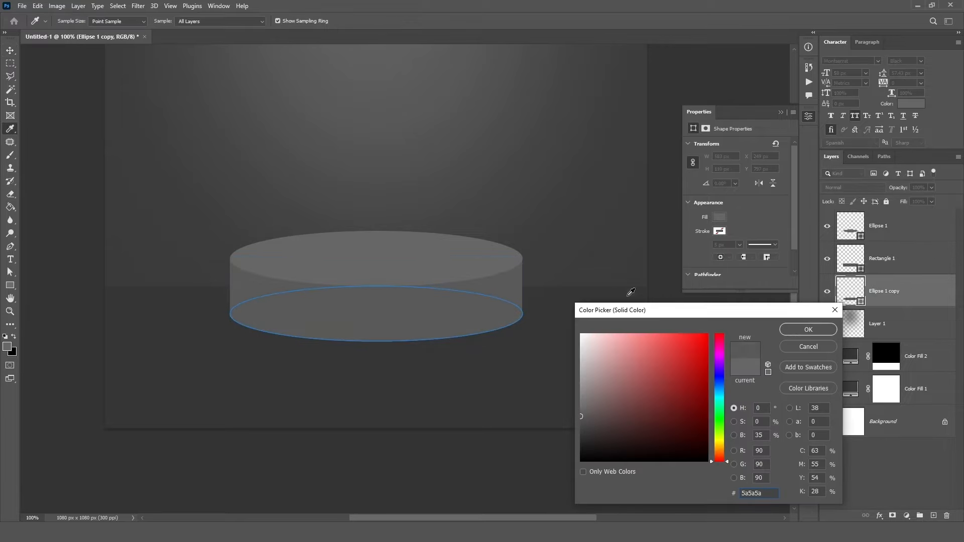
click(794, 332)
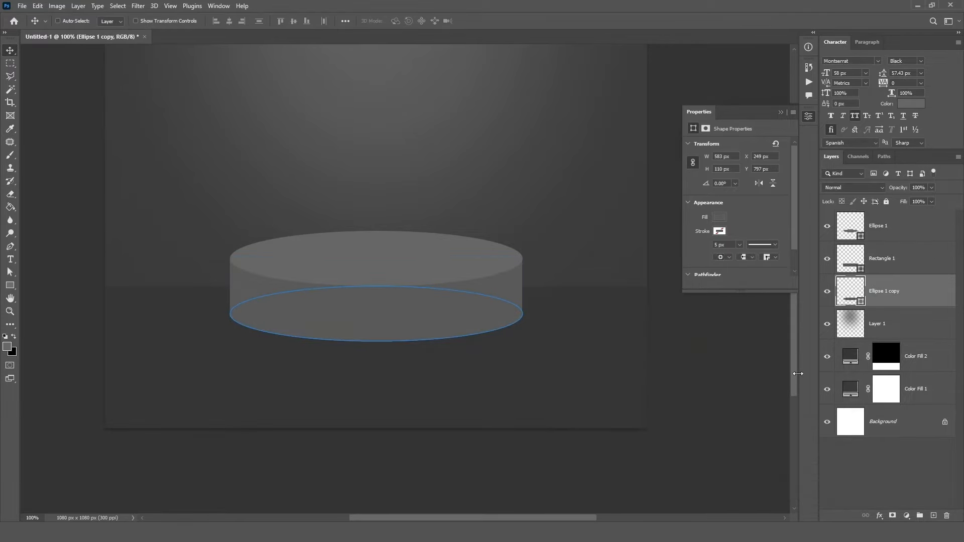
Darken the rectangle and the lower ellipse to #444444.
double_click(862, 272)
drag(581, 417, 580, 427)
click(822, 331)
double_click(861, 303)
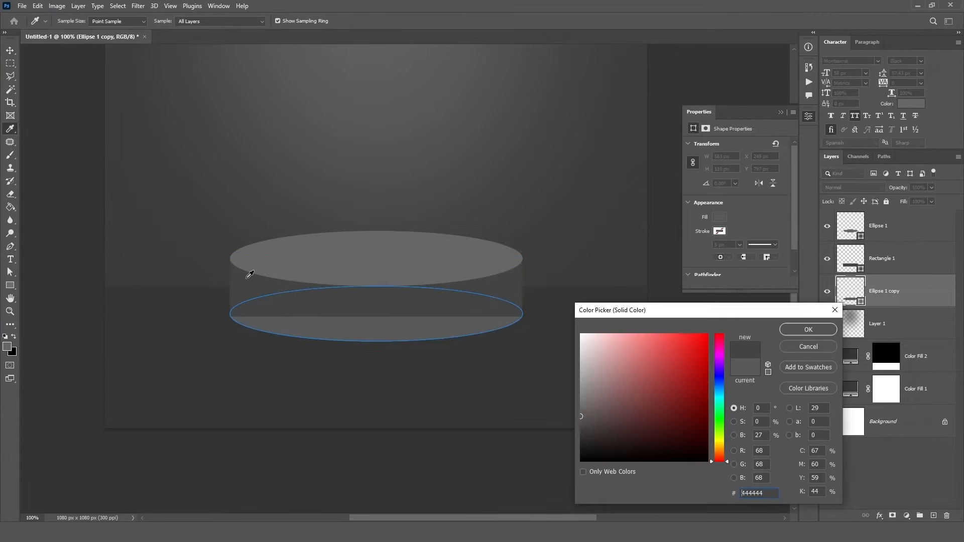
click(783, 331)
Merge the rectangle and lower ellipse into one podium side shape and clip a new empty layer to it.
click(888, 272)
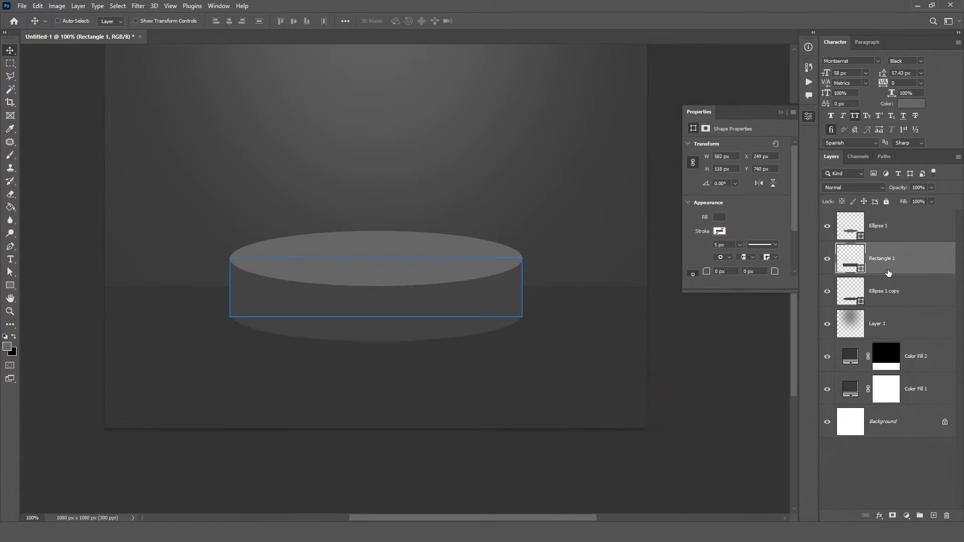
click(933, 517)
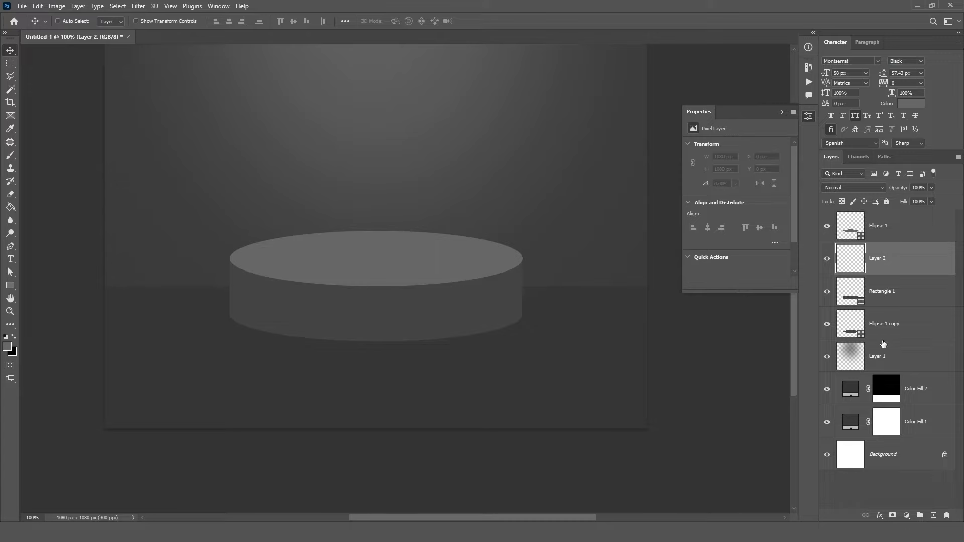
click(906, 298)
shift+click(910, 327)
key(ctrl+e)
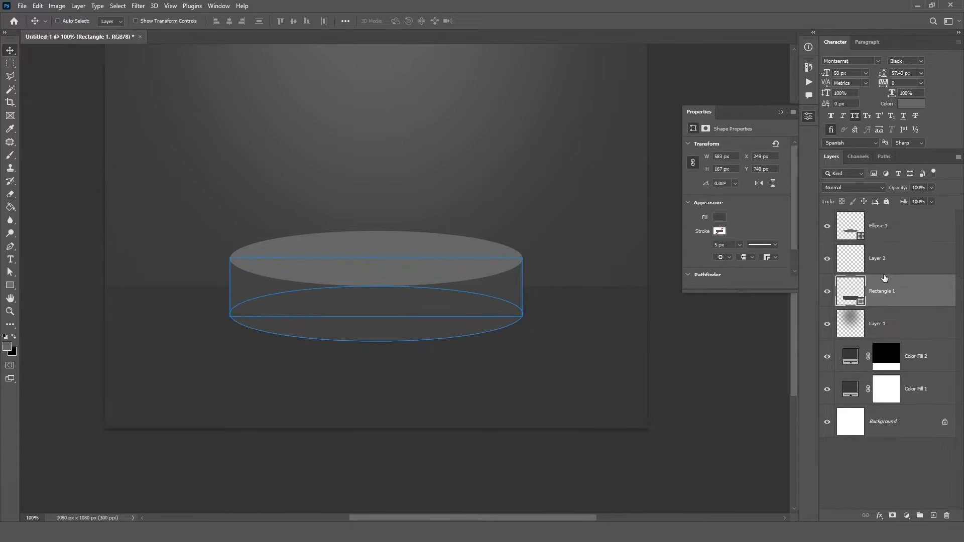
click(891, 259)
alt+click(894, 272)
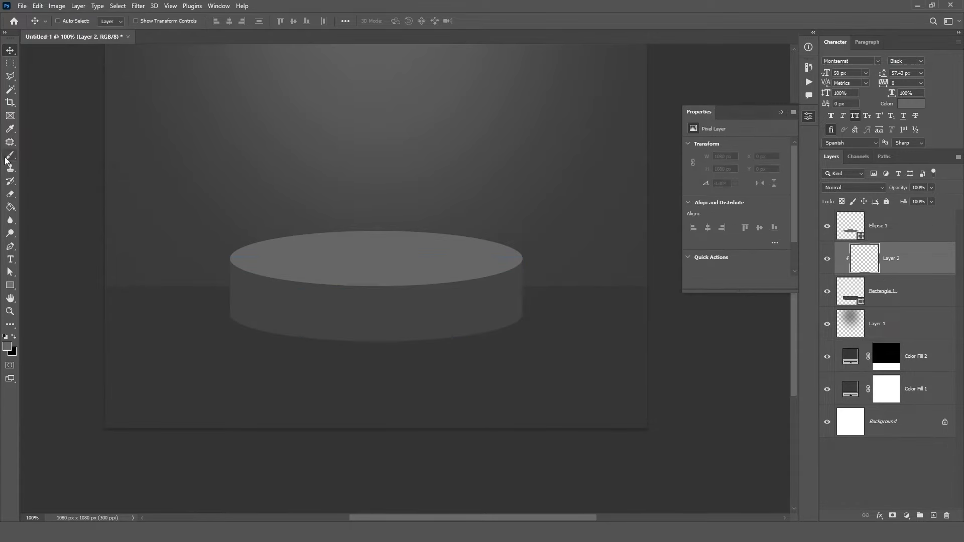
Set the foreground color to dark grey #3d3d3d and the clipped layer's blend mode to Color Burn.
click(7, 346)
text(4c4c4c)
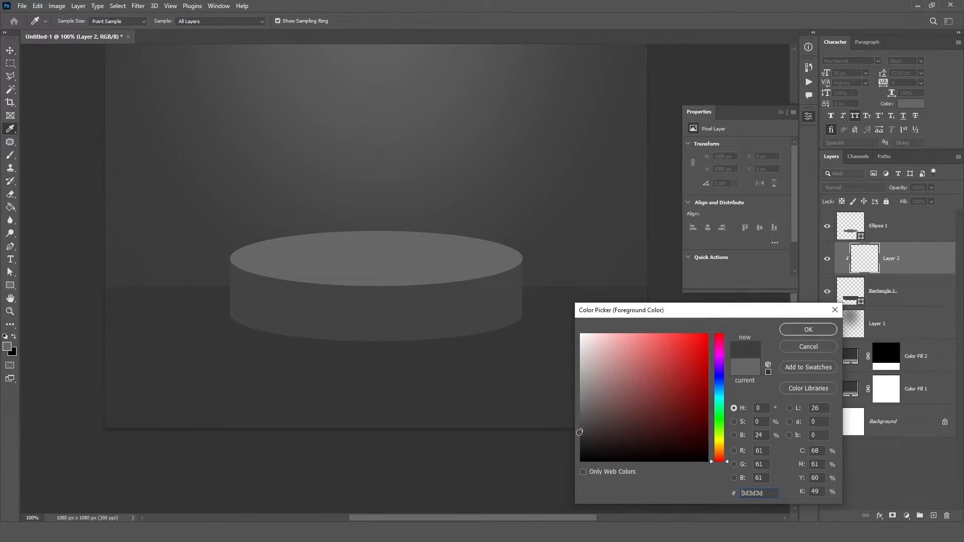
click(821, 332)
click(850, 185)
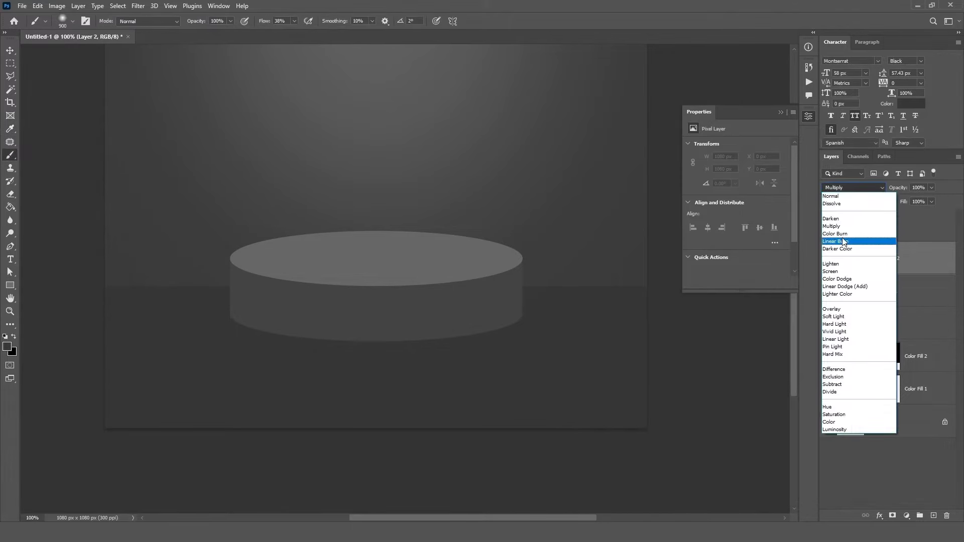
click(843, 235)
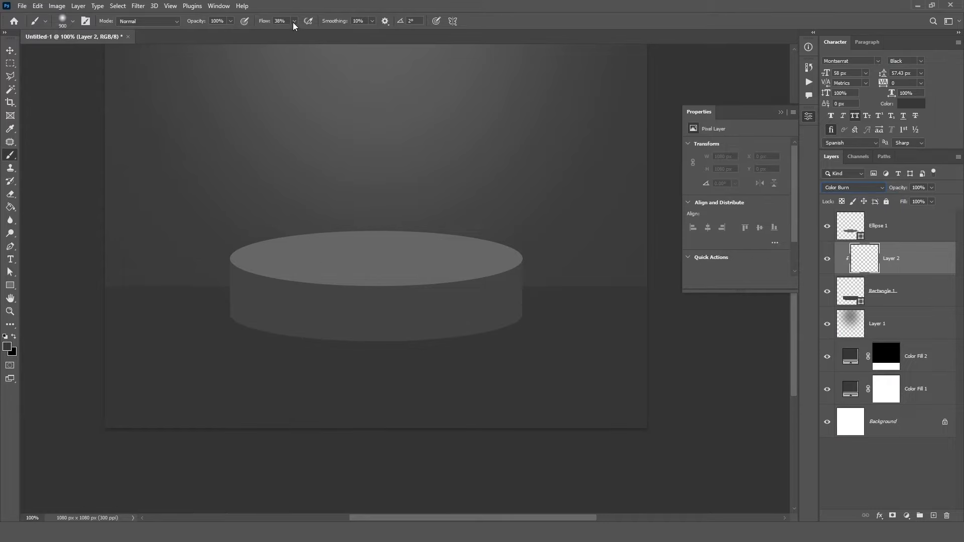
Paint shadows on both ends of the podium's side with a 250 px soft brush at 51% opacity and 25% flow.
drag(294, 21, 291, 35)
drag(231, 24, 222, 37)
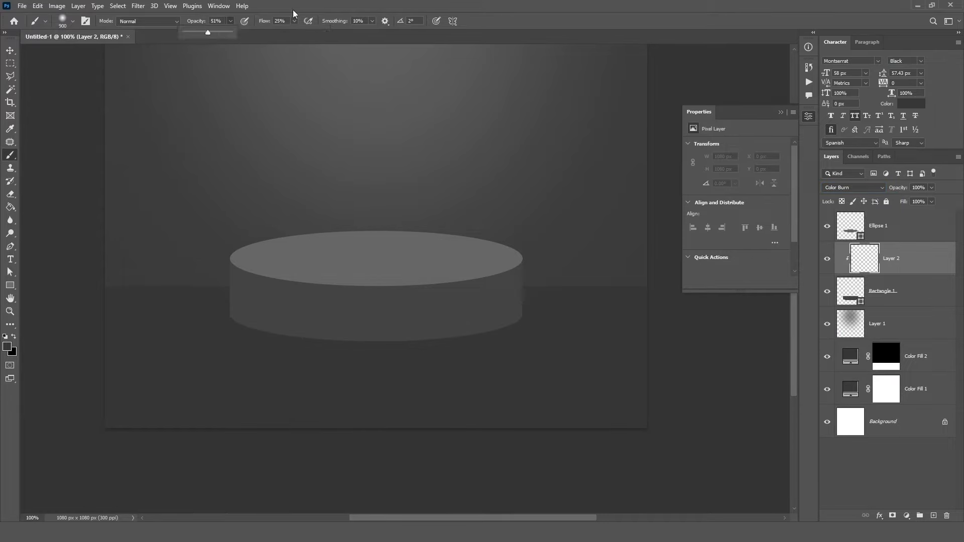
key(bracketleft)
key(bracketleft)
key(bracketleft)
key(bracketleft)
key(bracketleft)
key(bracketleft)
key(bracketleft)
drag(240, 330, 254, 321)
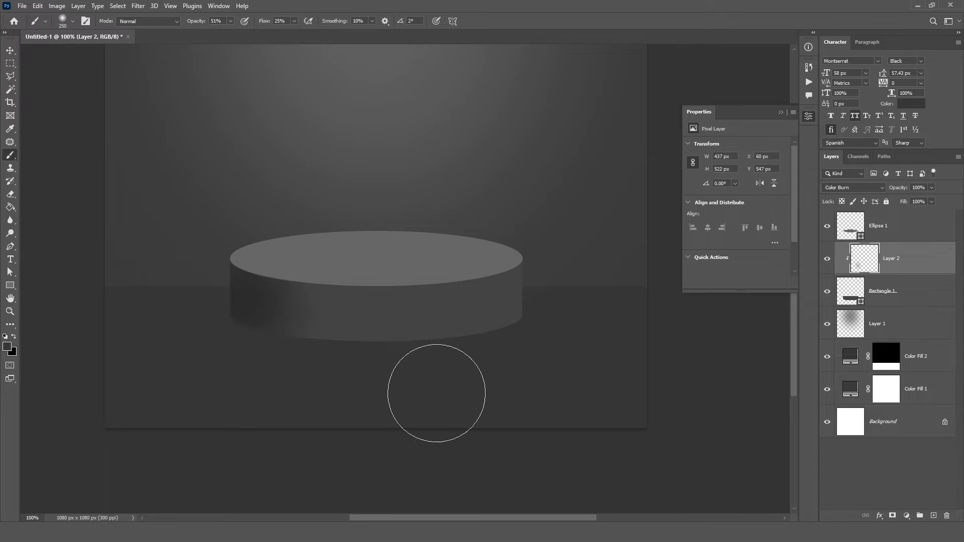
drag(532, 270, 527, 368)
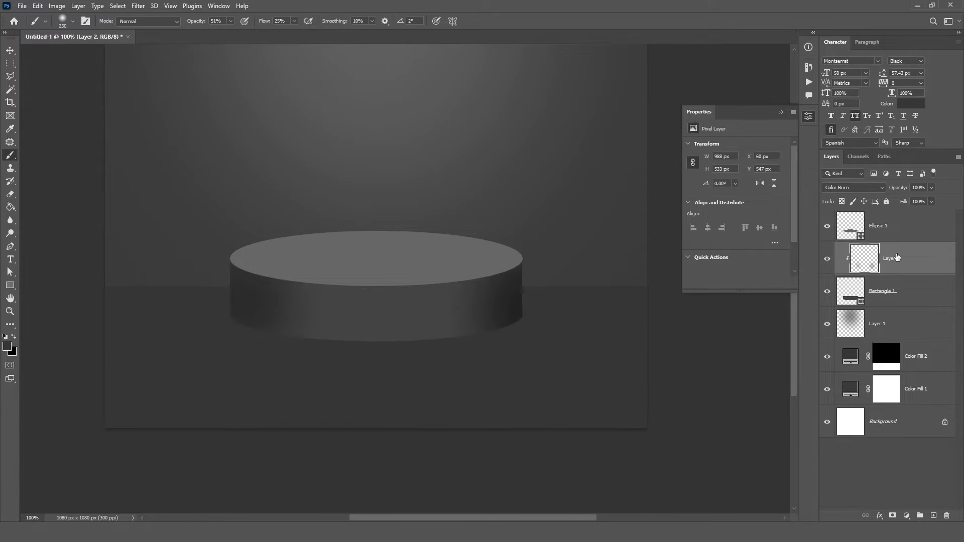
click(878, 190)
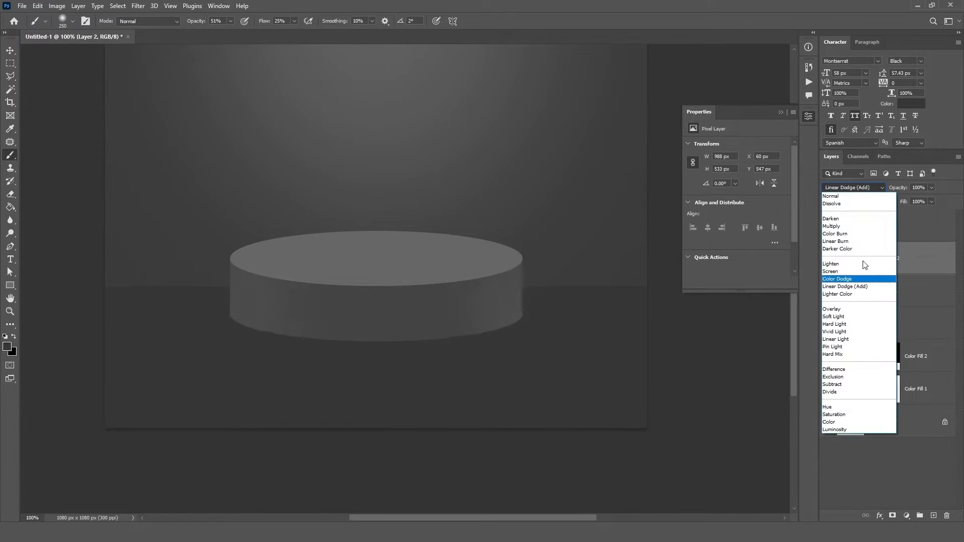
click(871, 237)
Add another layer clipped to the podium's side above the shadow layer and set it to Linear Dodge (Add).
click(933, 516)
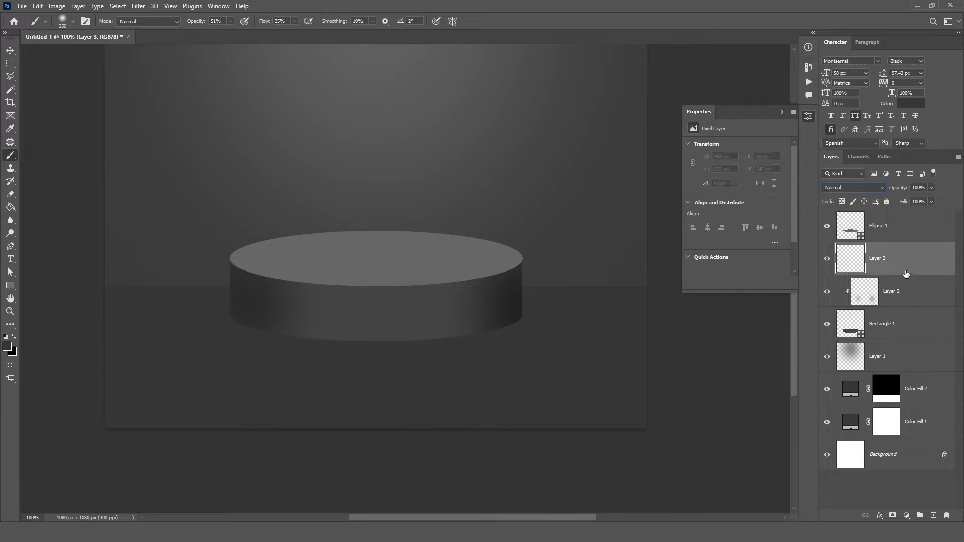
click(866, 188)
click(853, 298)
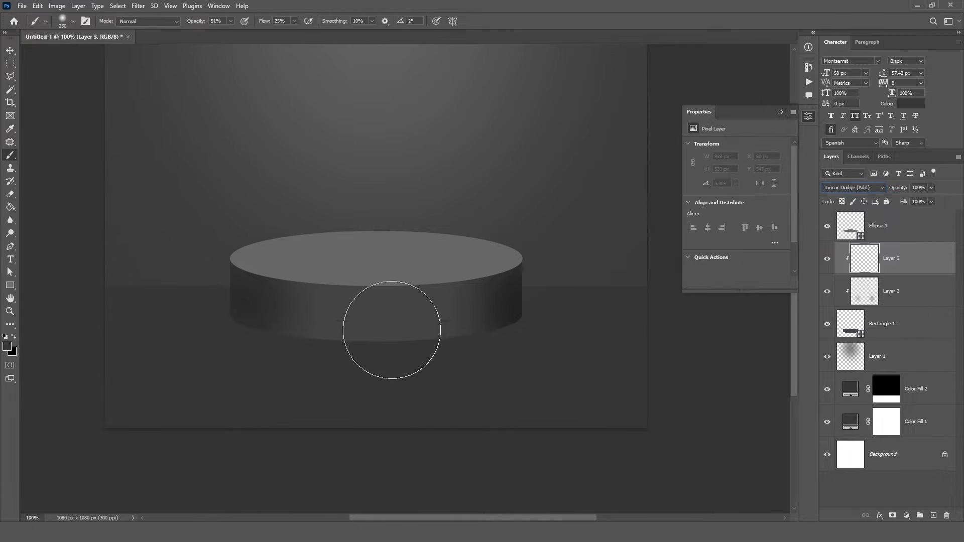
Choose a lighter grey foreground color and paint a soft highlight in the middle of the podium's side.
click(7, 346)
click(809, 329)
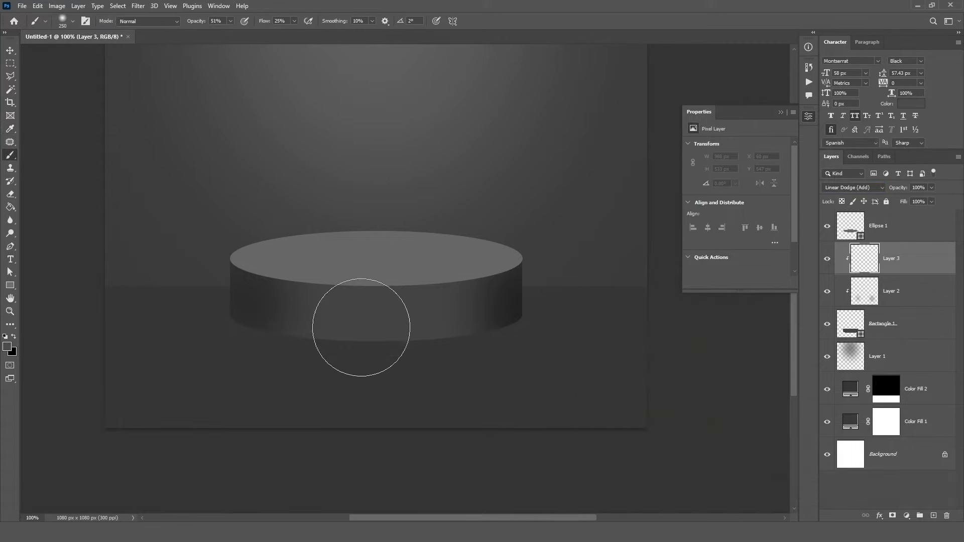
mouse_move(362, 316)
mouse_down()
mouse_move(407, 304)
mouse_move(379, 305)
mouse_move(382, 339)
mouse_move(383, 312)
mouse_up()
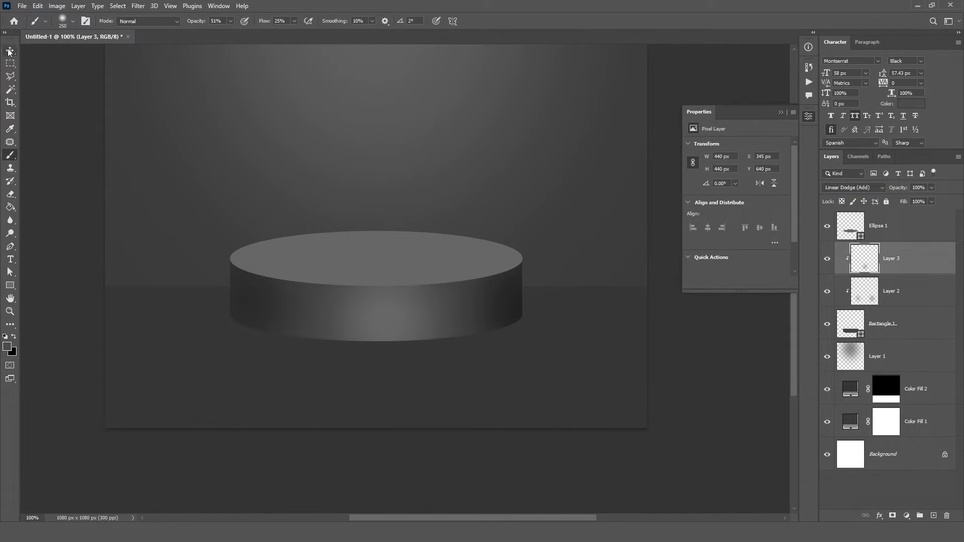
key(v)
Clip a new layer to the top ellipse and brush soft grey shading along its front and back edges.
click(858, 226)
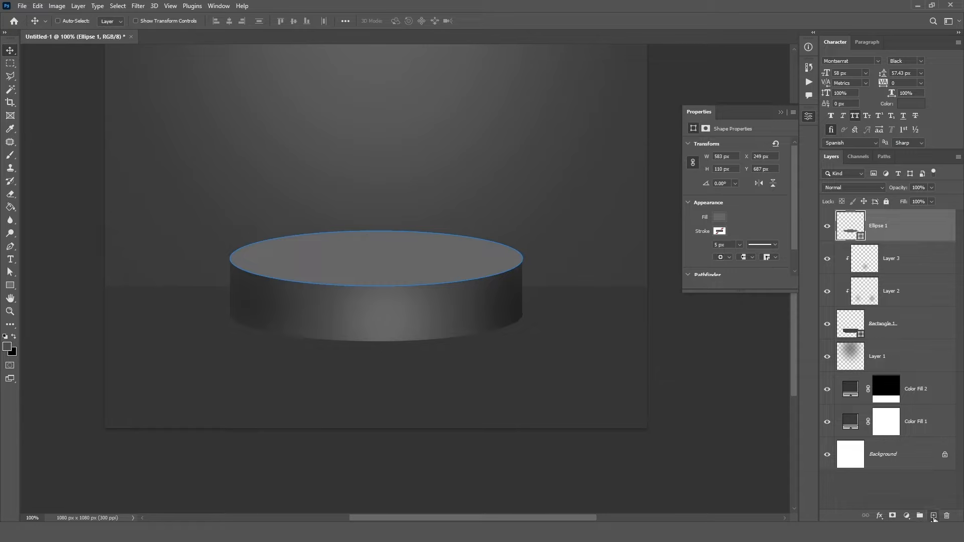
click(934, 516)
alt+click(882, 239)
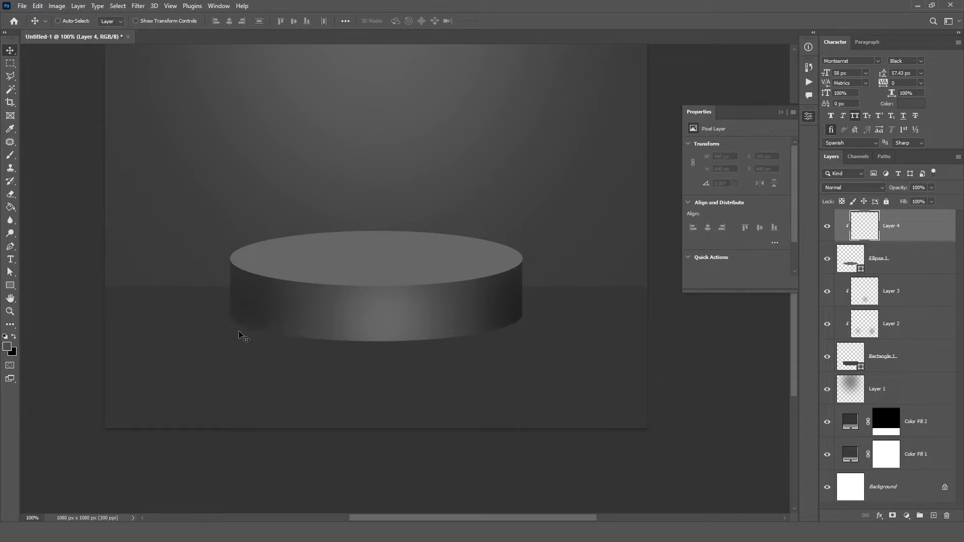
key(b)
mouse_move(254, 279)
mouse_down()
mouse_move(483, 286)
mouse_move(297, 297)
mouse_up()
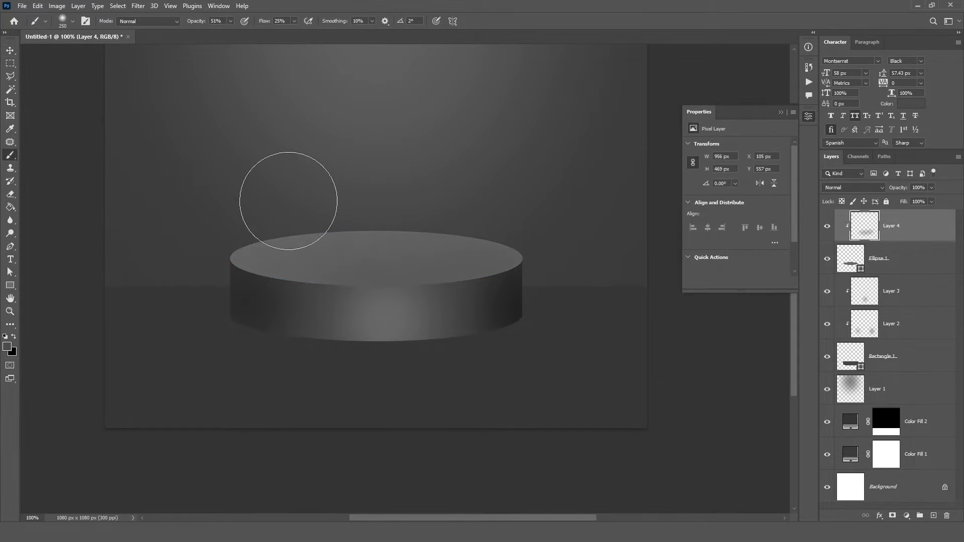
mouse_move(288, 200)
mouse_down()
mouse_move(359, 194)
mouse_move(546, 228)
mouse_move(495, 192)
mouse_up()
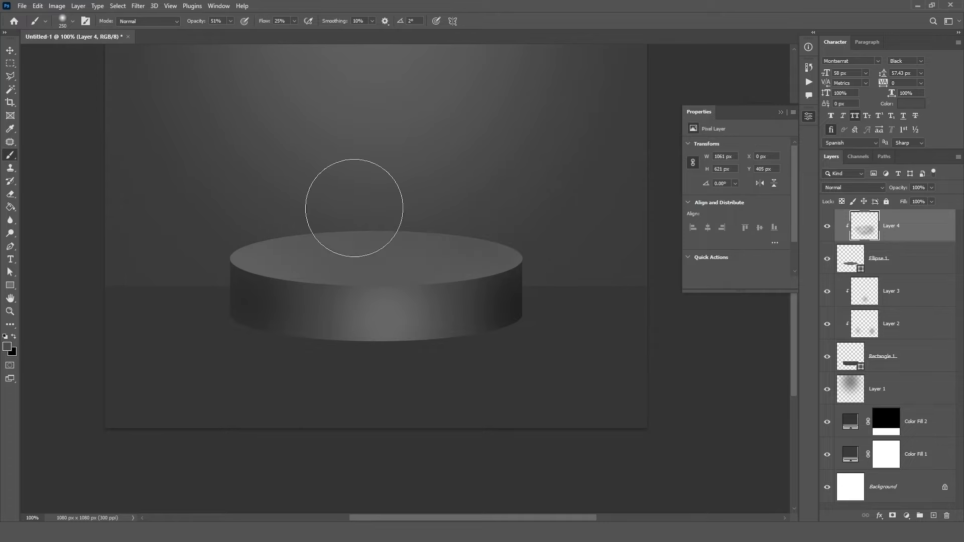
Set the top ellipse's shading layer to Color Burn with 28% fill.
click(854, 188)
click(844, 222)
click(931, 201)
drag(936, 213, 898, 213)
click(887, 242)
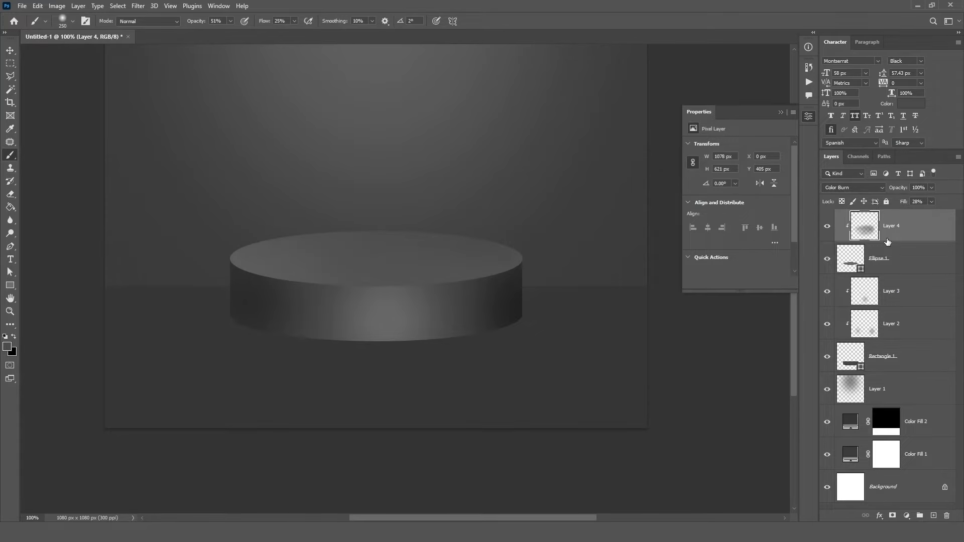
Flip the top ellipse's shading layer vertically and reposition the shading over the podium's top.
key(ctrl+t)
right_click(375, 248)
click(395, 472)
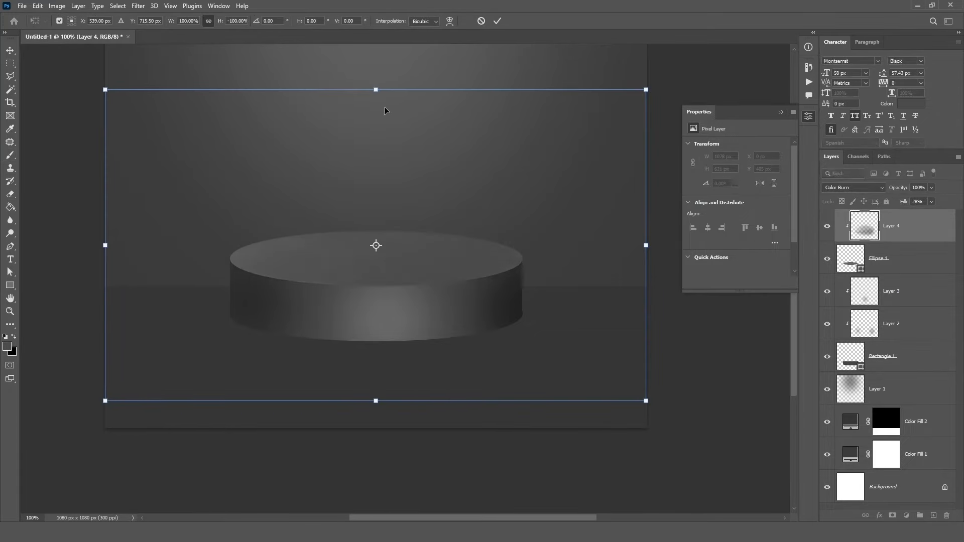
click(496, 21)
key(v)
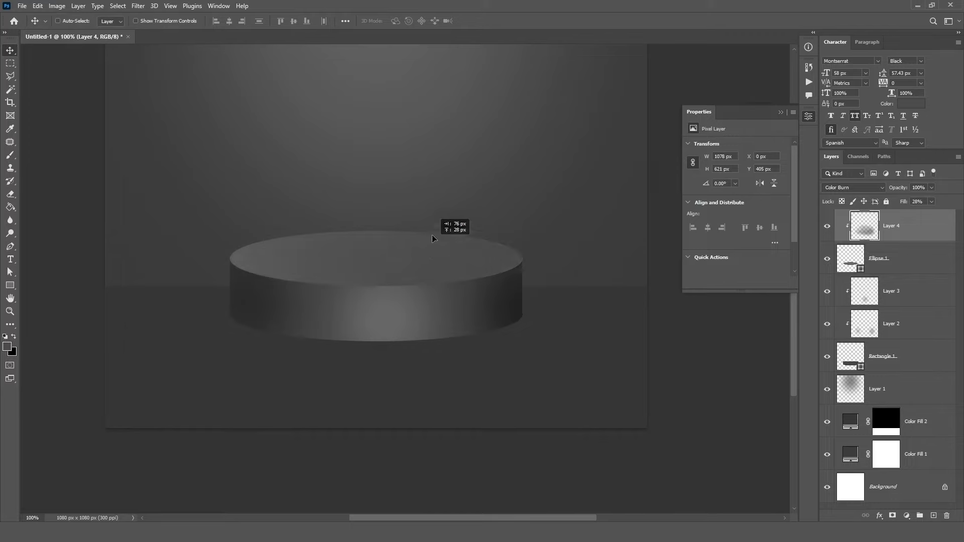
drag(432, 238, 405, 205)
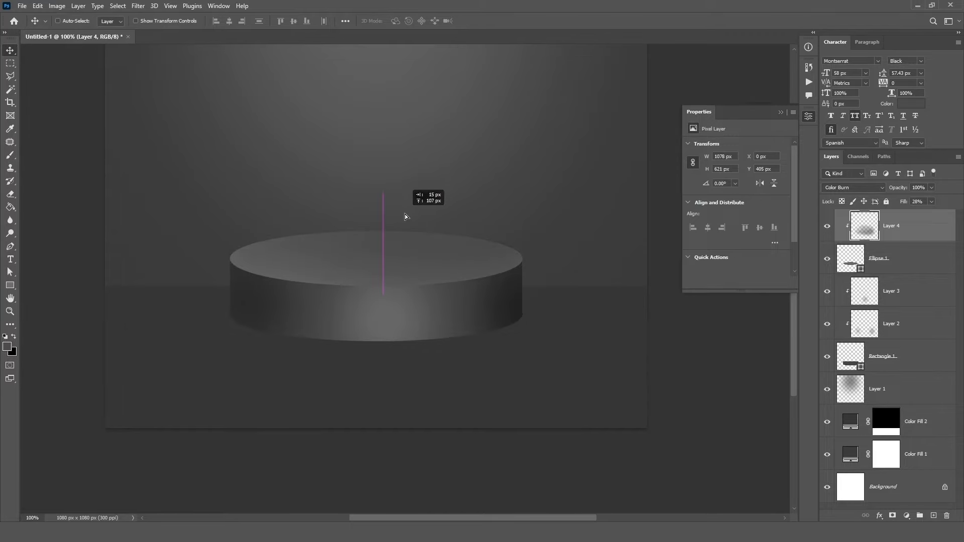
Change the top ellipse's fill to a slightly darker grey.
double_click(861, 270)
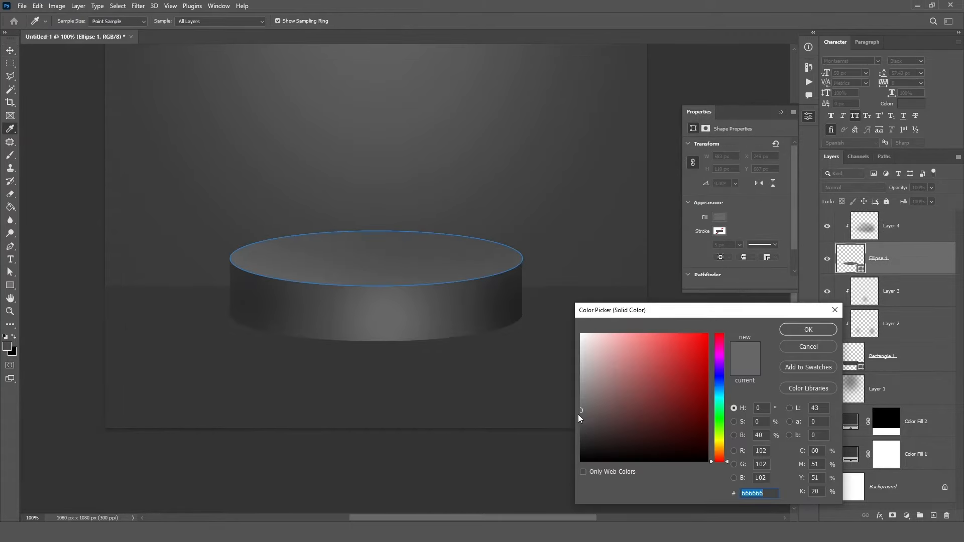
click(580, 418)
click(810, 330)
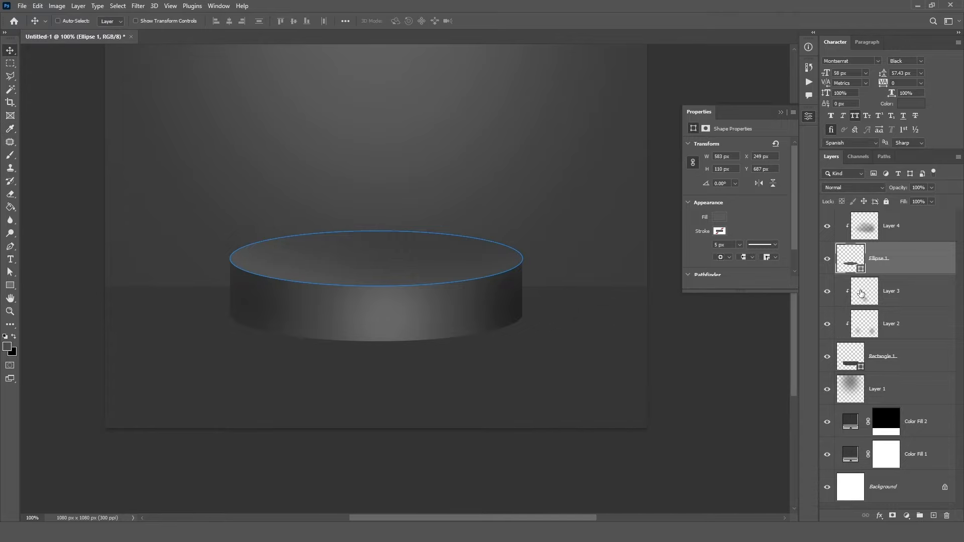
Add a Stroke effect to the top ellipse and sample its colour from the grey backdrop.
click(913, 232)
click(898, 261)
click(879, 515)
click(899, 439)
click(730, 148)
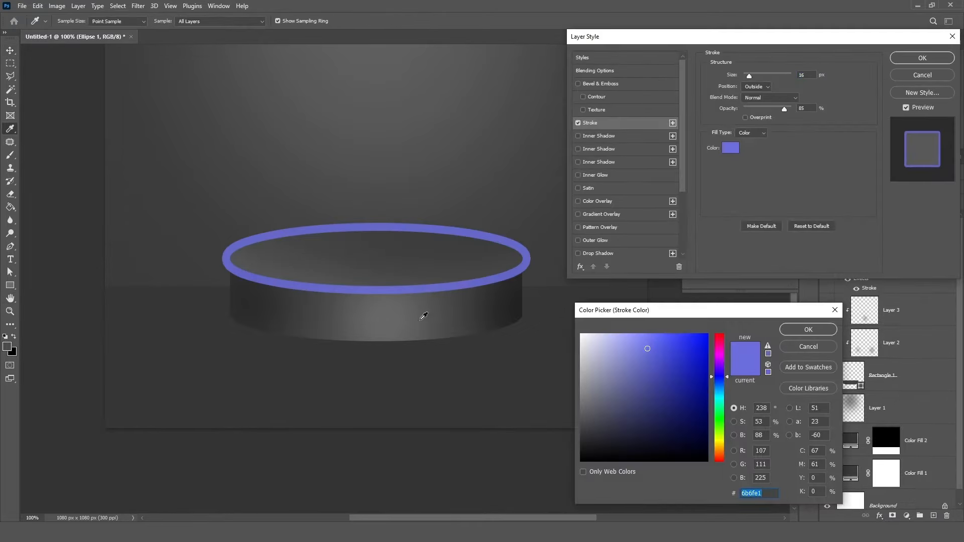
click(444, 206)
click(802, 330)
Set the ellipse's stroke to 1 px, Center position, 100% opacity and colour 676767, and apply the layer style.
click(757, 87)
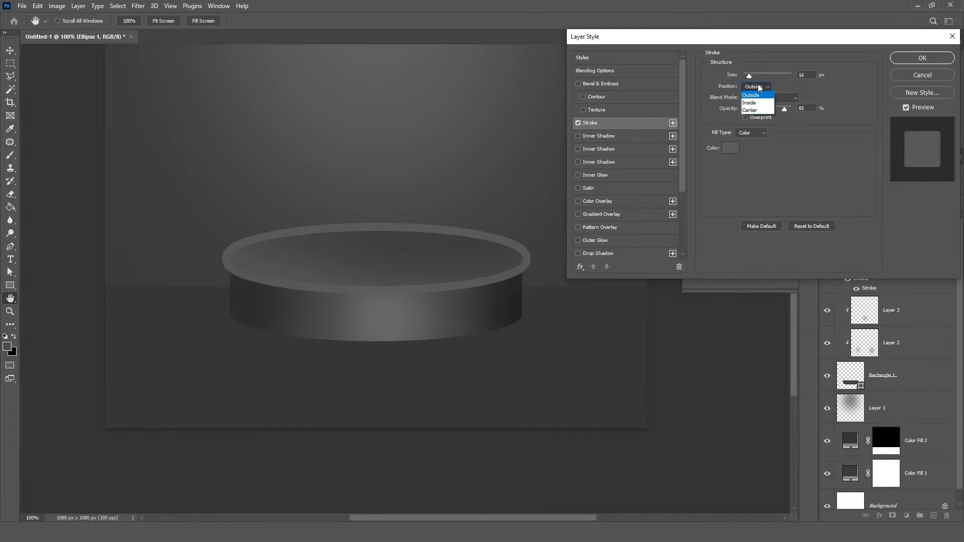
click(758, 87)
click(758, 88)
click(758, 110)
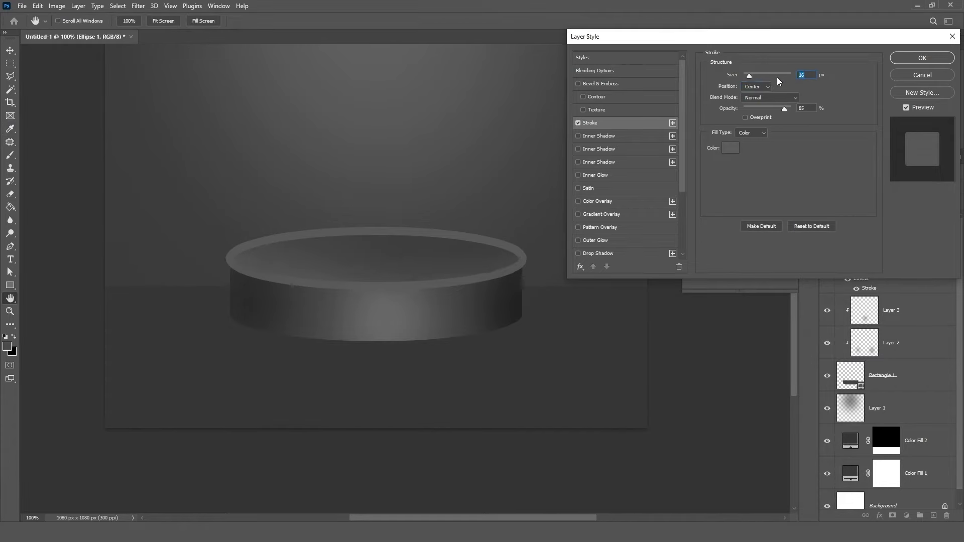
text(1)
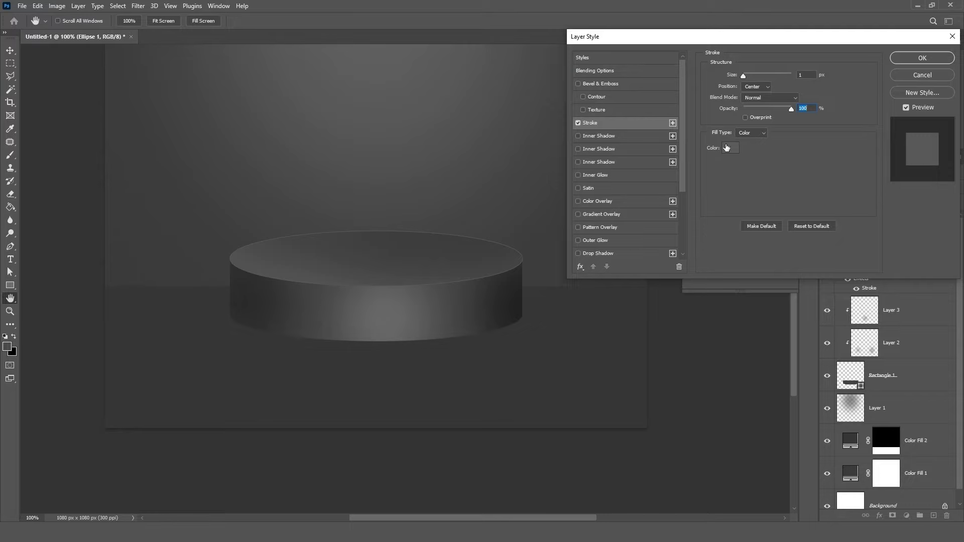
click(730, 148)
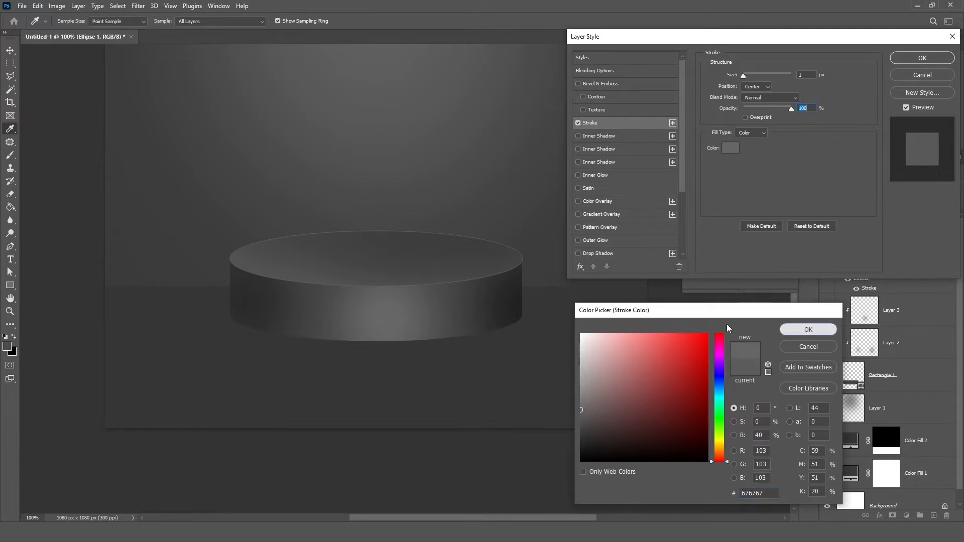
click(809, 330)
click(922, 57)
Add a new layer directly below the podium's body and set the brush's foreground colour to 2d2d2d.
click(906, 390)
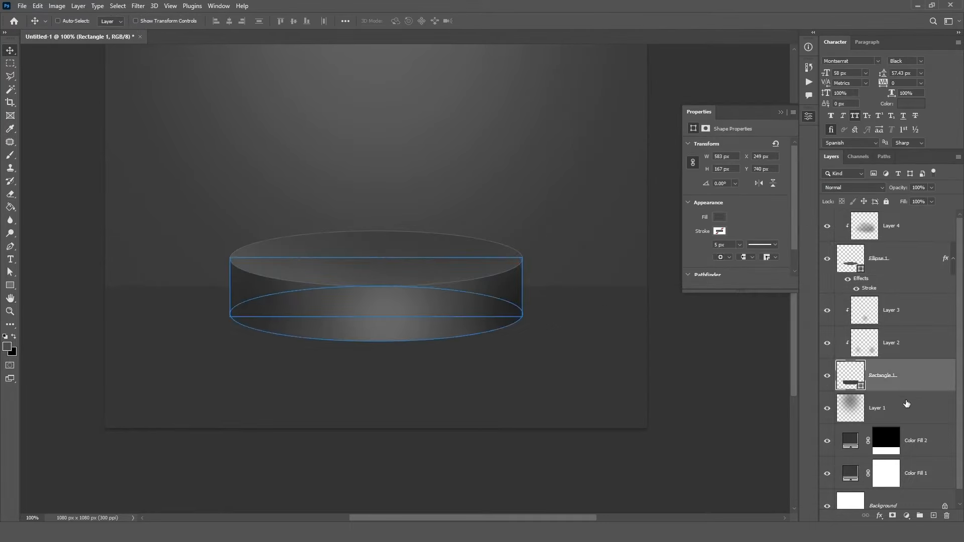
click(906, 404)
click(933, 516)
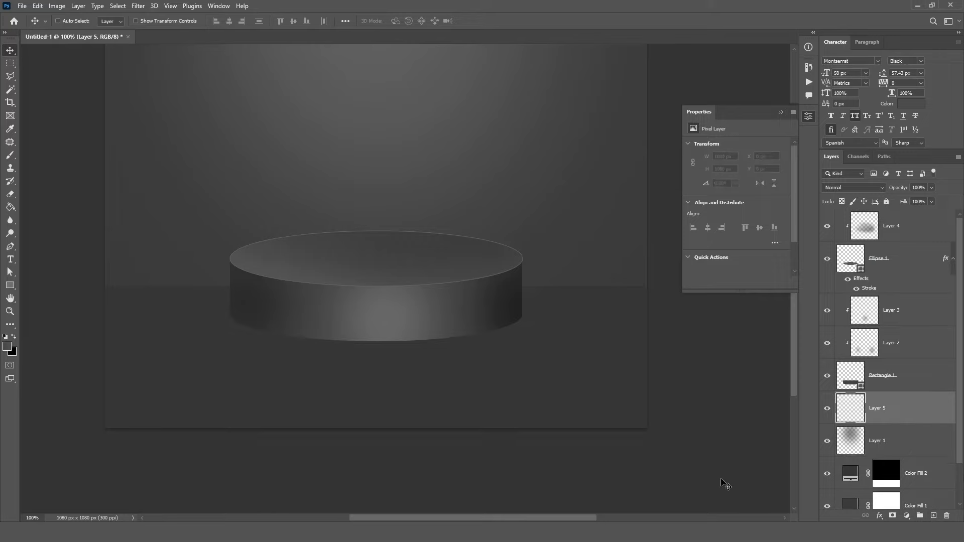
click(6, 157)
click(7, 345)
click(581, 439)
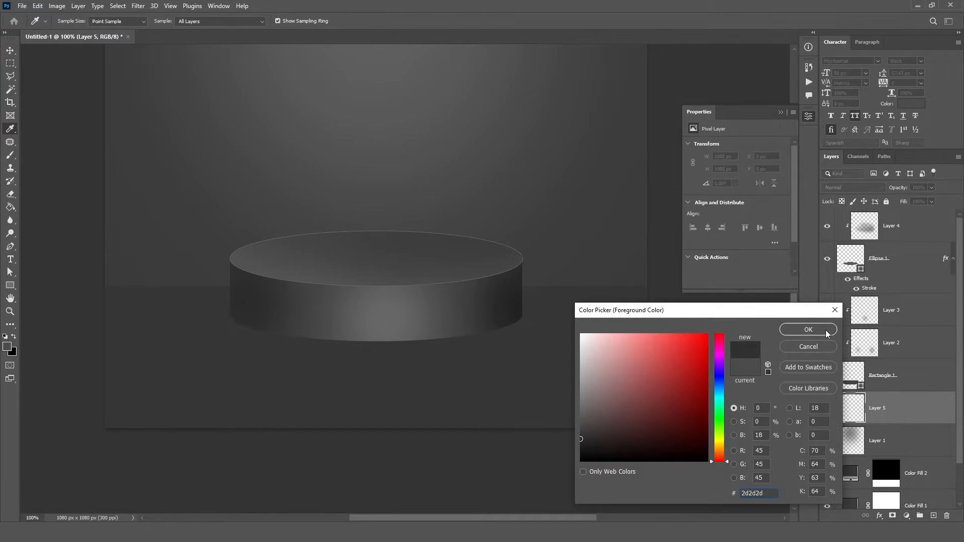
click(829, 334)
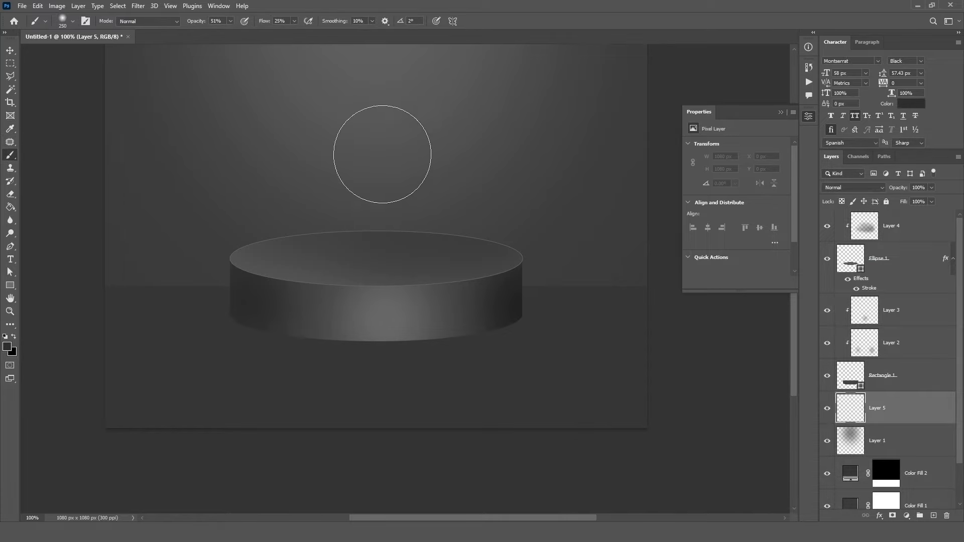
Stamp one soft 500 px brush dab behind the podium at 100% opacity and 83% flow.
key(bracketright)
key(bracketright)
key(bracketright)
key(bracketright)
click(231, 22)
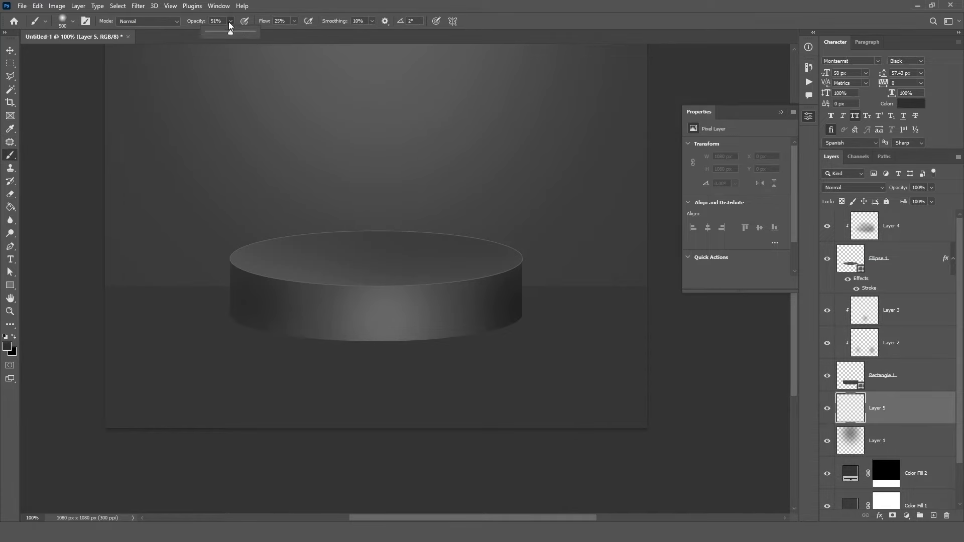
click(294, 21)
drag(326, 40, 322, 40)
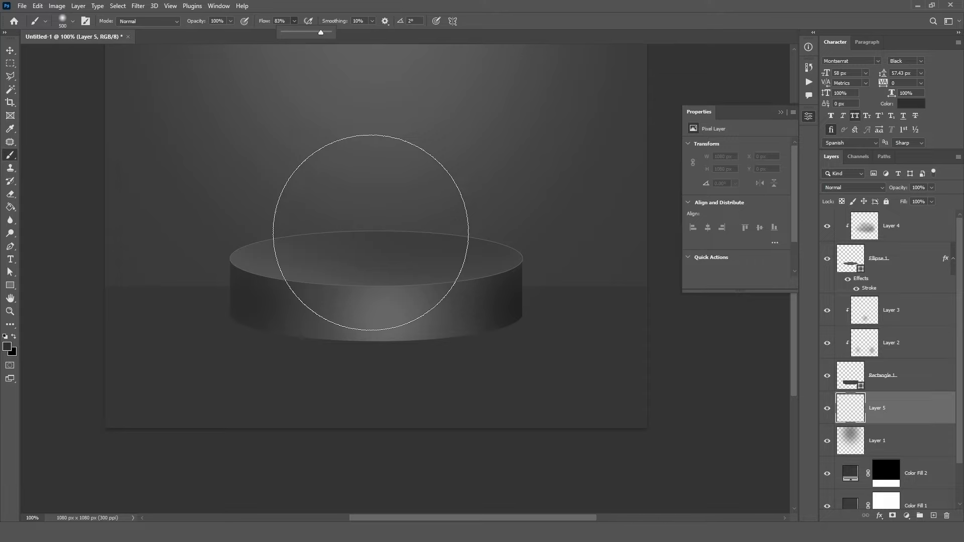
click(371, 232)
Transform the dark dab into a flat, wide shadow of about 970 × 66 px under the podium's base.
key(ctrl+t)
scroll(486, 318, up, 1)
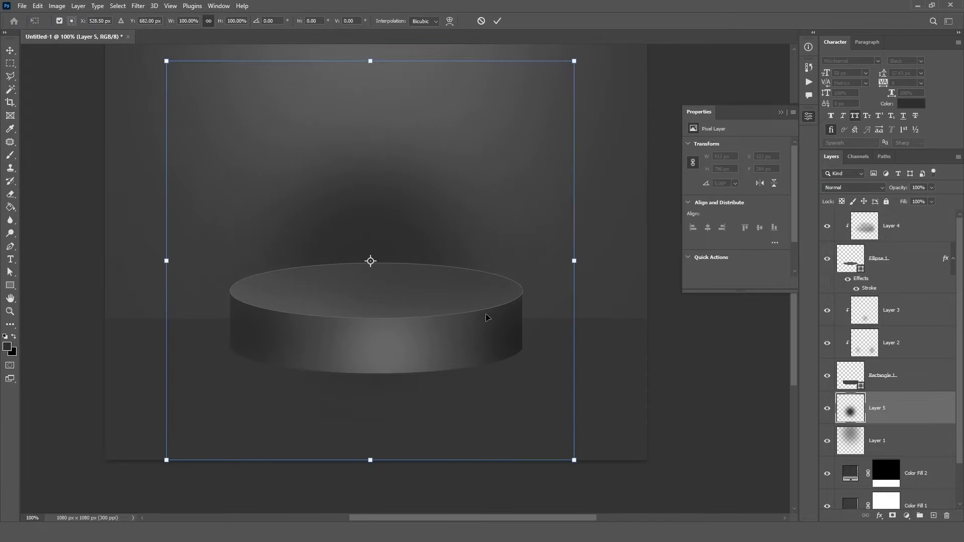
drag(367, 63, 402, 377)
drag(575, 370, 621, 370)
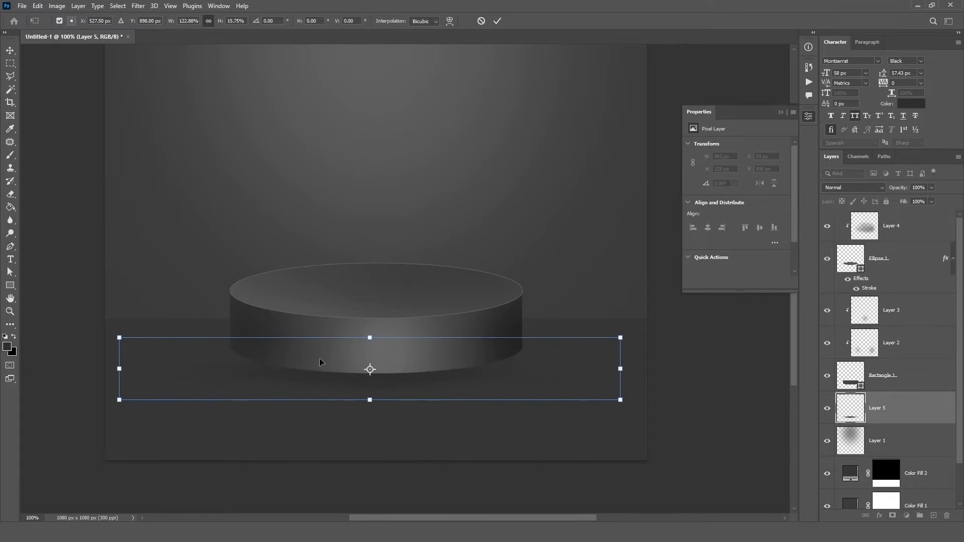
drag(368, 341, 386, 371)
click(497, 21)
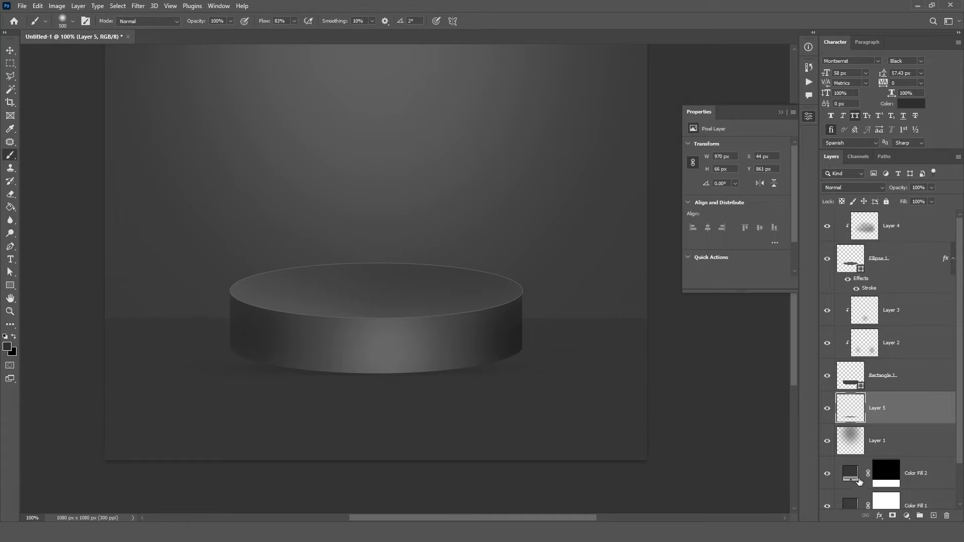
Change the floor's Color Fill 2 to dark grey 303030.
scroll(858, 482, down, 2)
double_click(849, 427)
click(580, 441)
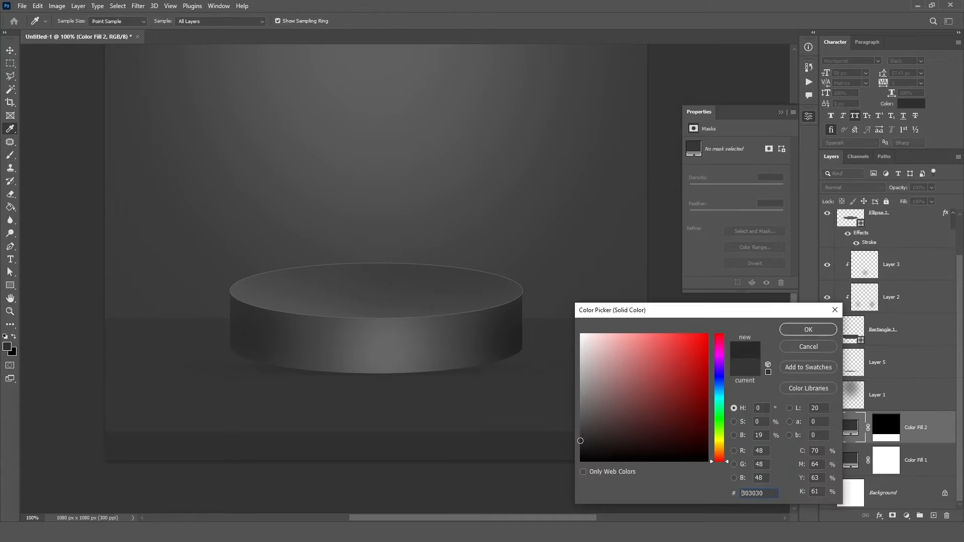
click(805, 333)
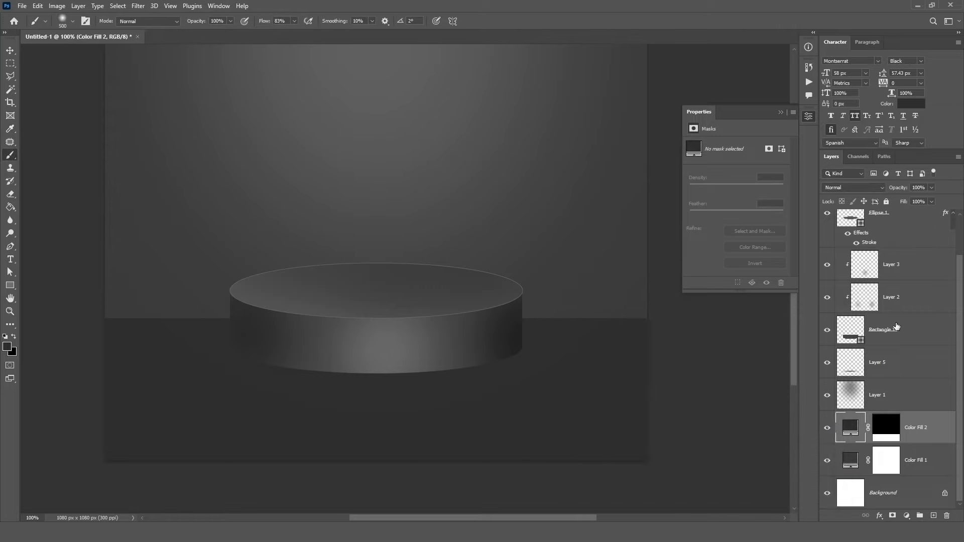
Select the podium side's Color Burn shading layer and reduce the brush size to 80 px.
scroll(896, 362, up, 2)
click(899, 376)
click(911, 352)
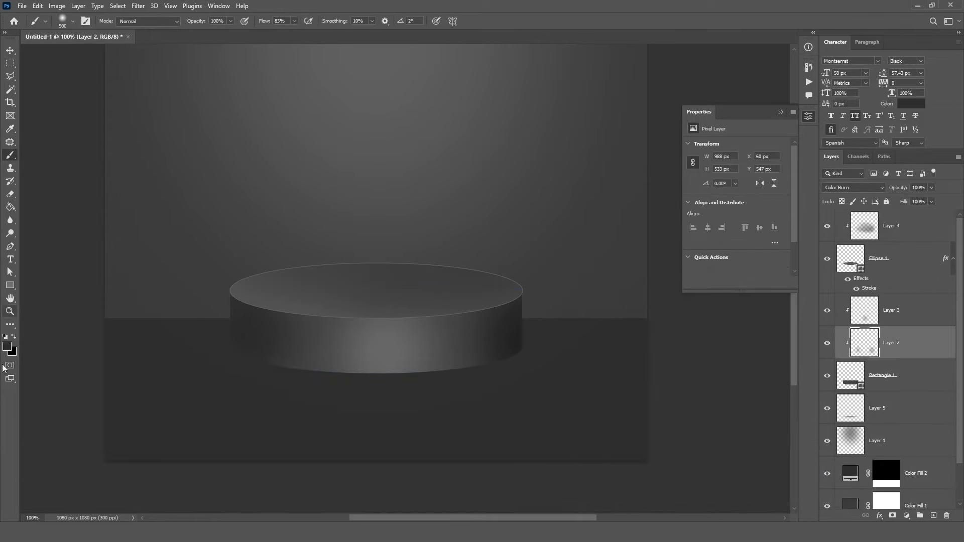
key(bracketleft)
key(bracketleft)
key(bracketleft)
key(bracketleft)
key(bracketleft)
key(bracketleft)
key(bracketleft)
key(bracketleft)
key(bracketleft)
key(bracketleft)
drag(278, 370, 405, 362)
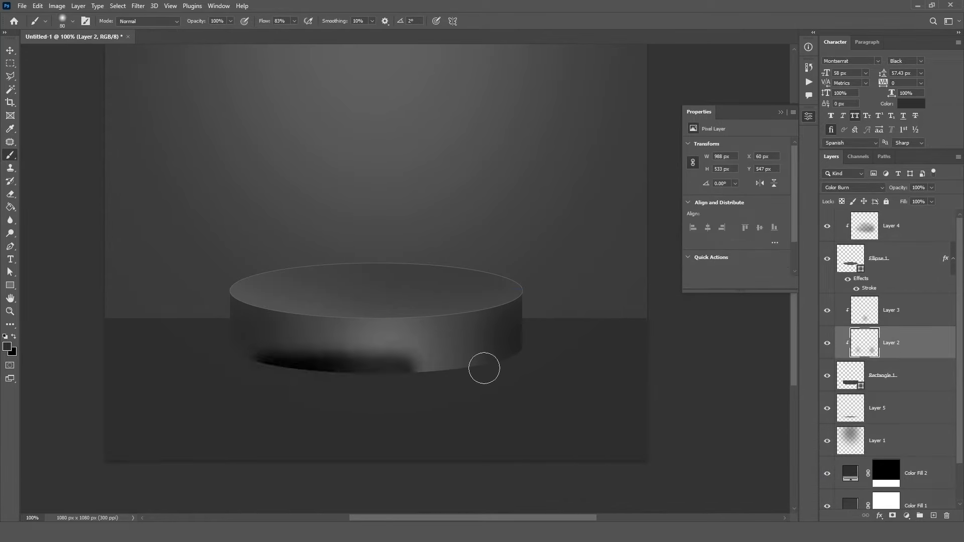
mouse_move(484, 368)
mouse_down()
mouse_move(409, 377)
mouse_move(461, 361)
mouse_move(258, 360)
mouse_up()
key(ctrl+z)
Lower the brush to 39% opacity and 46% flow and paint soft shading along the podium side's lower edge.
click(230, 22)
click(294, 21)
drag(295, 32, 272, 34)
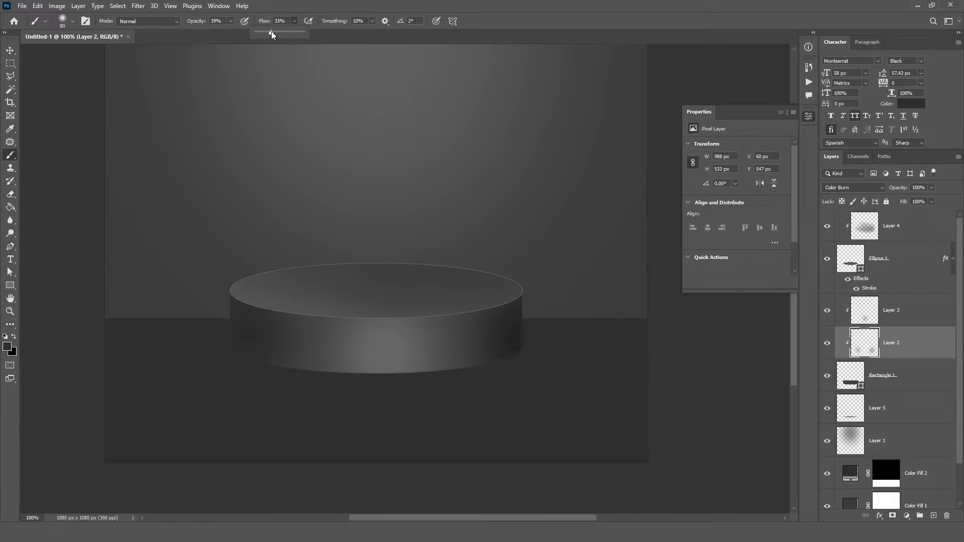
drag(252, 359, 522, 363)
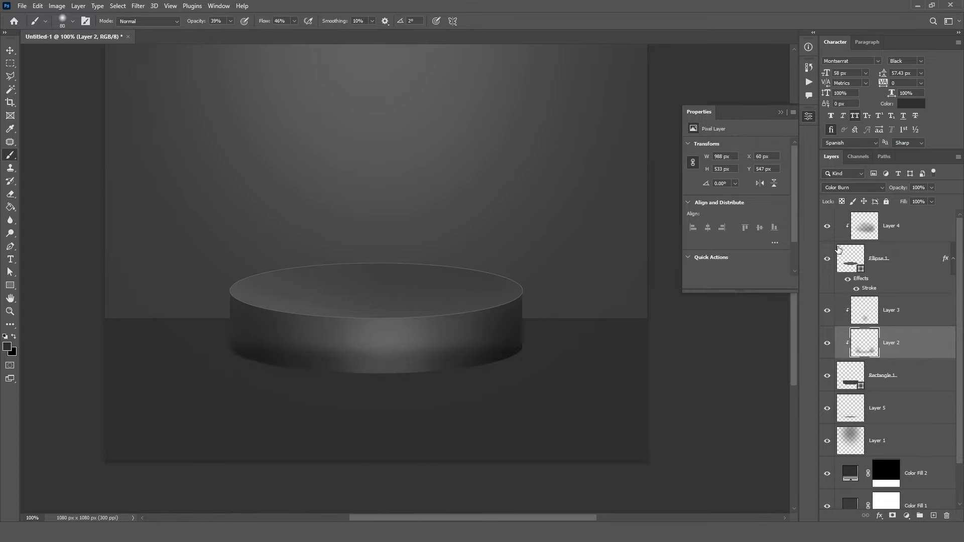
Darken the floor's Color Fill 2 to 272727.
click(899, 227)
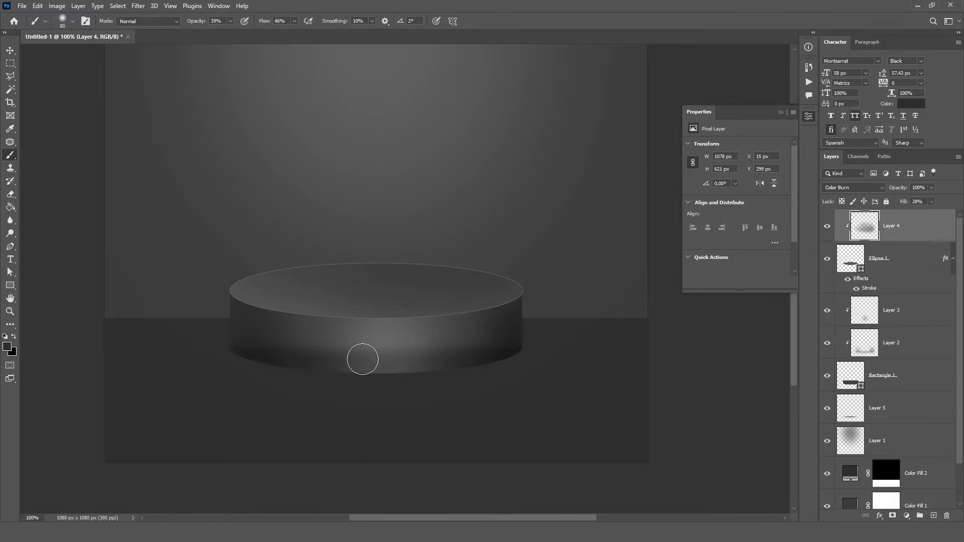
key(v)
scroll(916, 467, down, 2)
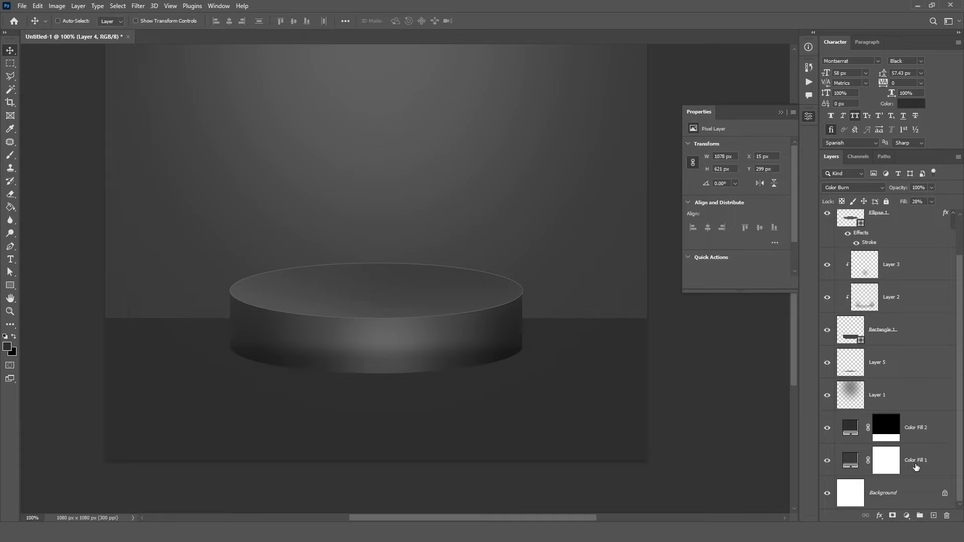
double_click(849, 433)
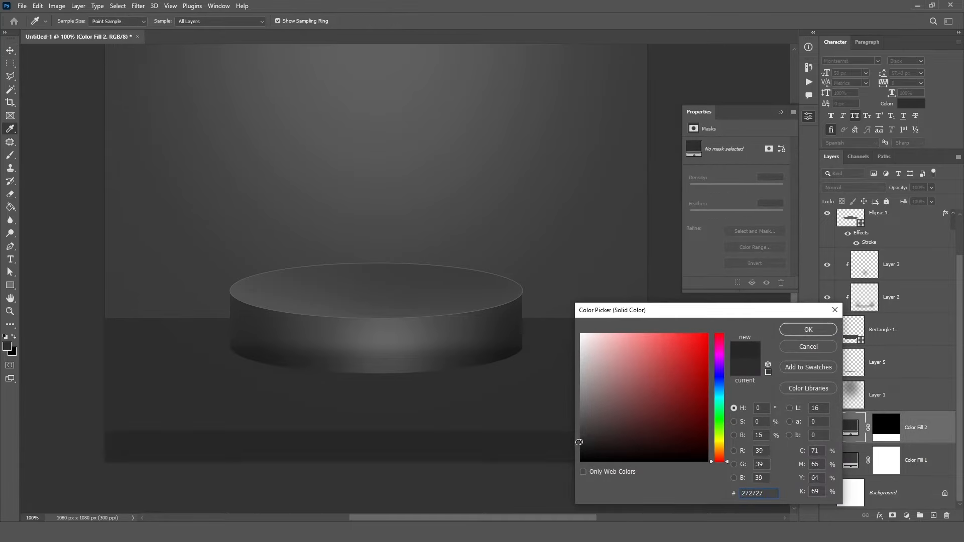
click(796, 329)
Duplicate the podium's floor shadow layer above the side's shading layers and move the copy slightly down.
scroll(296, 355, up, 2)
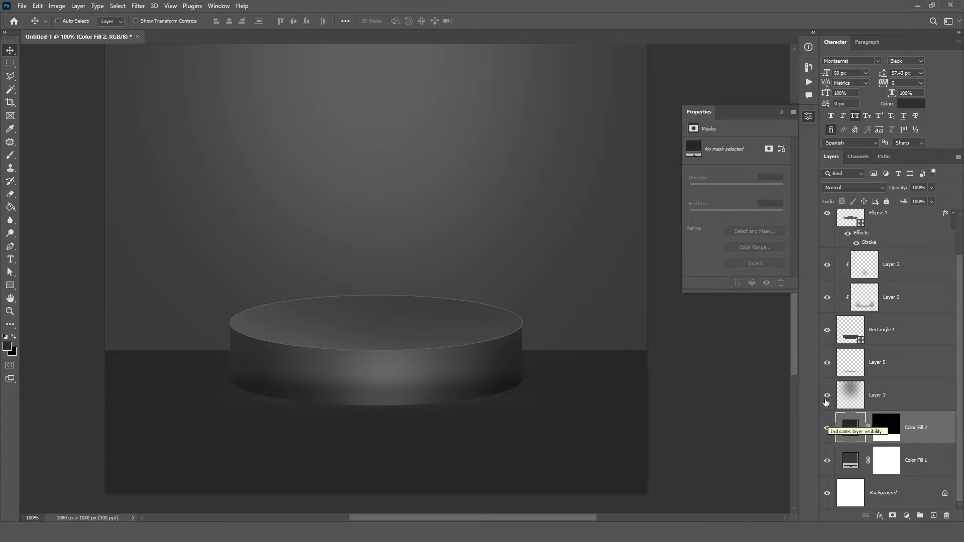
click(858, 374)
alt+drag(882, 373, 873, 248)
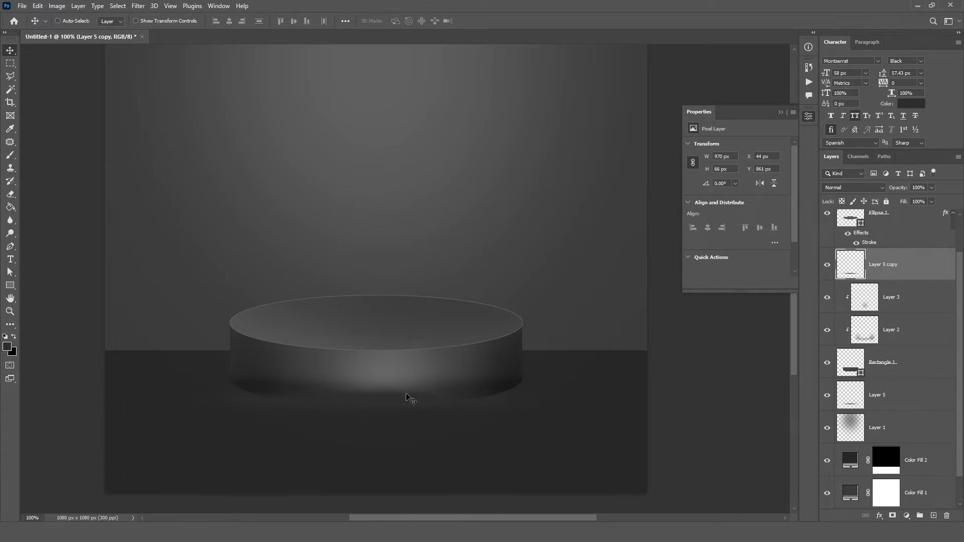
drag(410, 398, 405, 405)
Set the blend mode of both the shadow copy and the original shadow layer to Multiply.
click(854, 187)
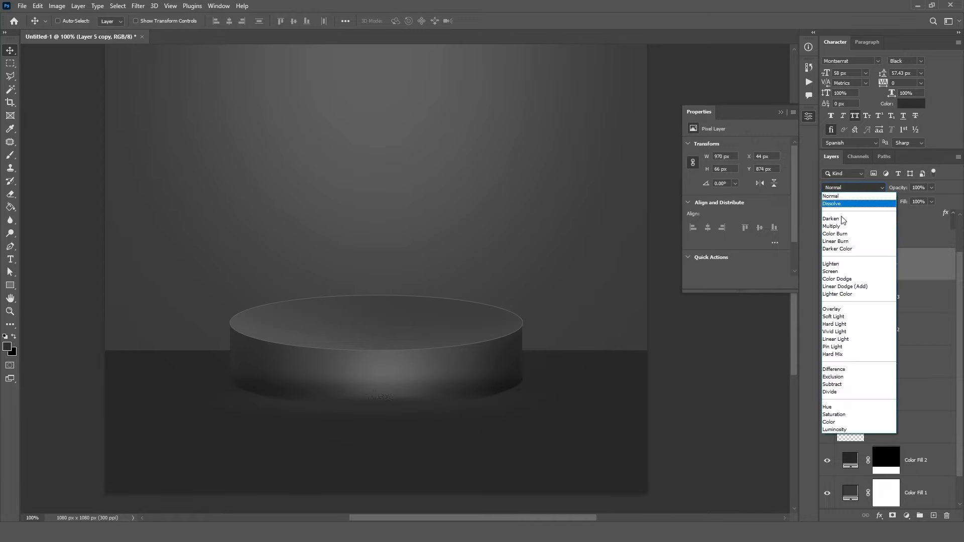
click(843, 227)
click(902, 399)
click(854, 188)
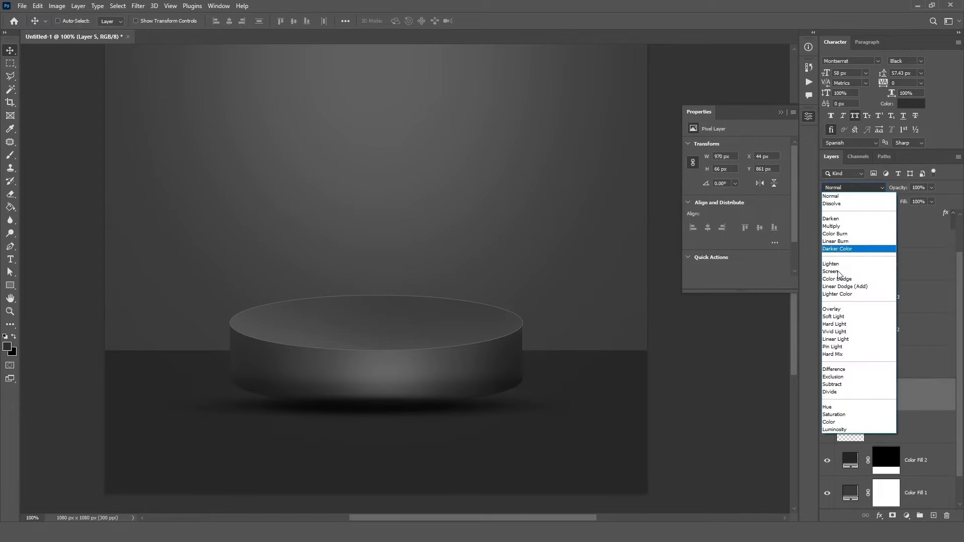
click(843, 227)
Move the shadow copy below the original shadow layer in the stack and reposition the shadow under the podium's base.
drag(894, 278, 899, 407)
mouse_move(371, 416)
mouse_down()
mouse_move(370, 356)
mouse_move(360, 400)
mouse_up()
key(ctrl+t)
click(496, 21)
Refine the shadow copy with Free Transform to about 970 × 98 px around the podium's base.
click(923, 368)
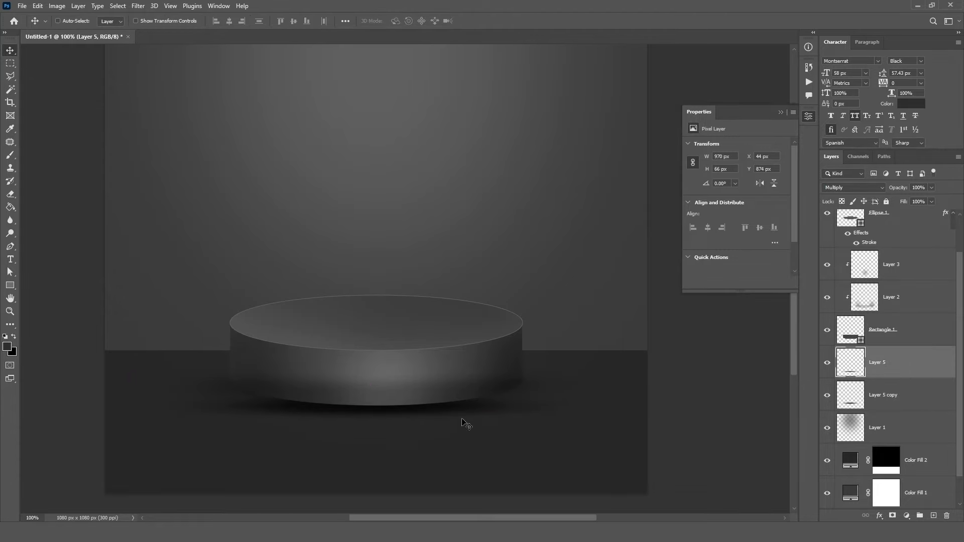
click(915, 304)
key(ctrl+t)
key(Return)
click(915, 398)
key(ctrl+t)
mouse_move(369, 359)
mouse_down()
mouse_move(369, 338)
mouse_move(369, 363)
mouse_up()
key(Return)
Select the topmost layer, switch to File Explorer's SM-Tutorial folder and place the earbuds-BW image into the document.
scroll(517, 351, up, 4)
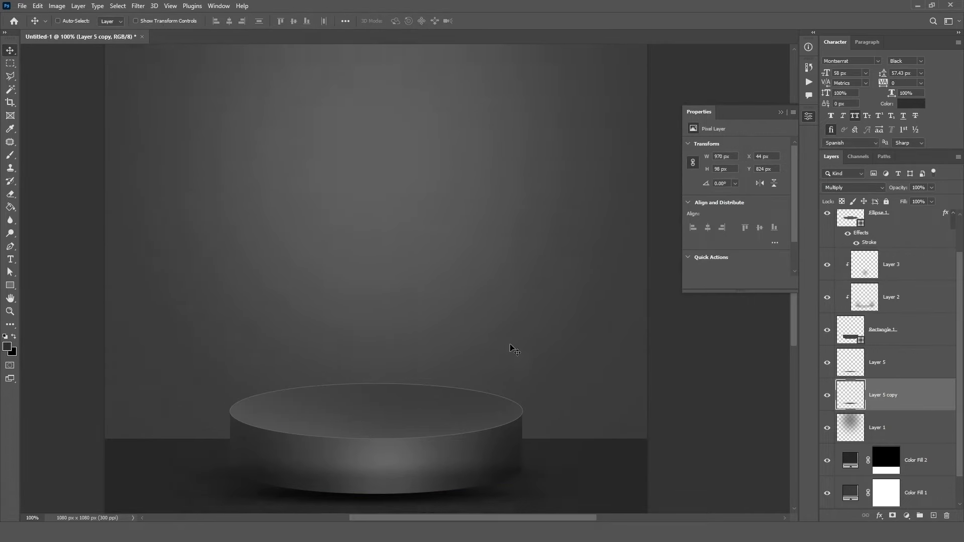
scroll(513, 350, down, 4)
scroll(552, 369, up, 5)
scroll(885, 280, up, 3)
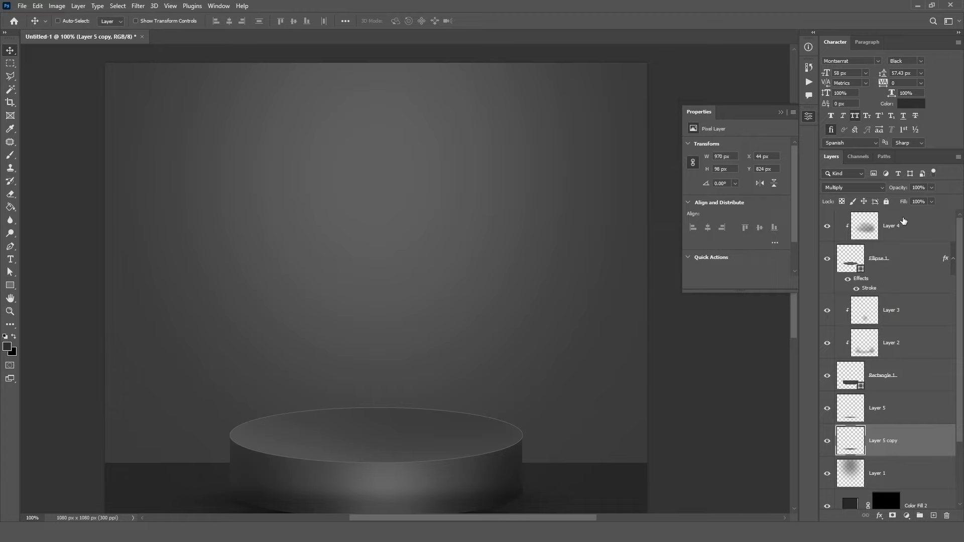
click(904, 221)
scroll(397, 297, down, 3)
key(alt+Tab)
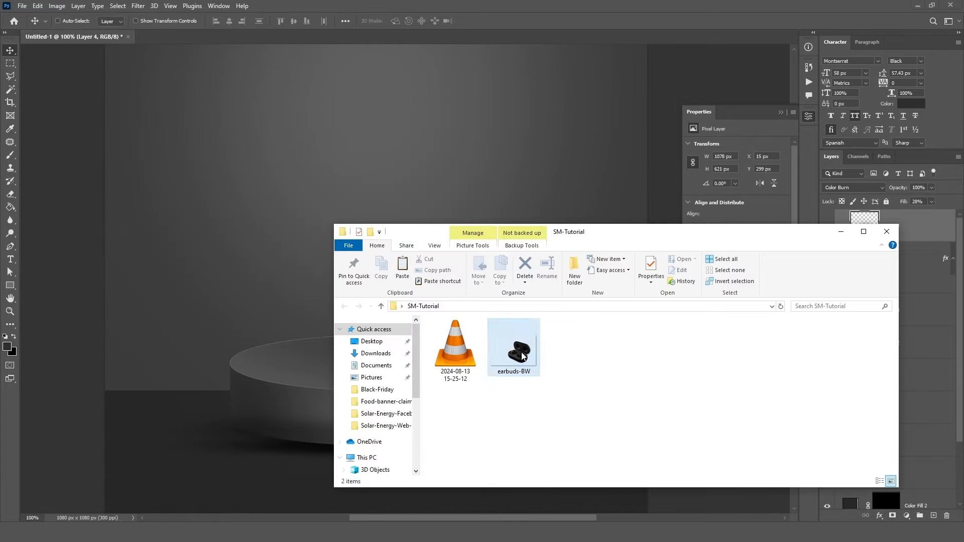
drag(515, 346, 328, 159)
Scale the placed earbuds down to about 434 × 420 px and position them floating just above the podium.
drag(376, 97, 392, 166)
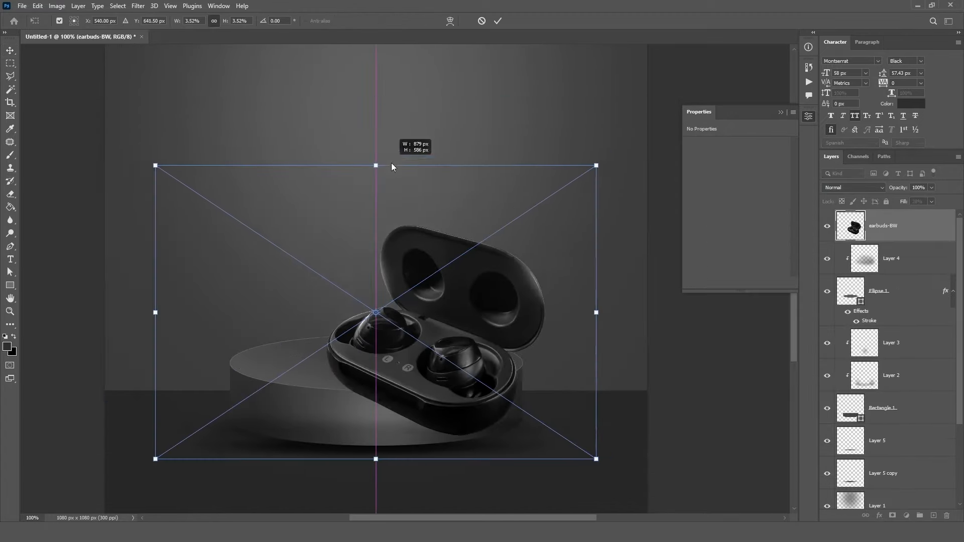
drag(431, 309, 357, 252)
click(498, 21)
scroll(462, 301, up, 1)
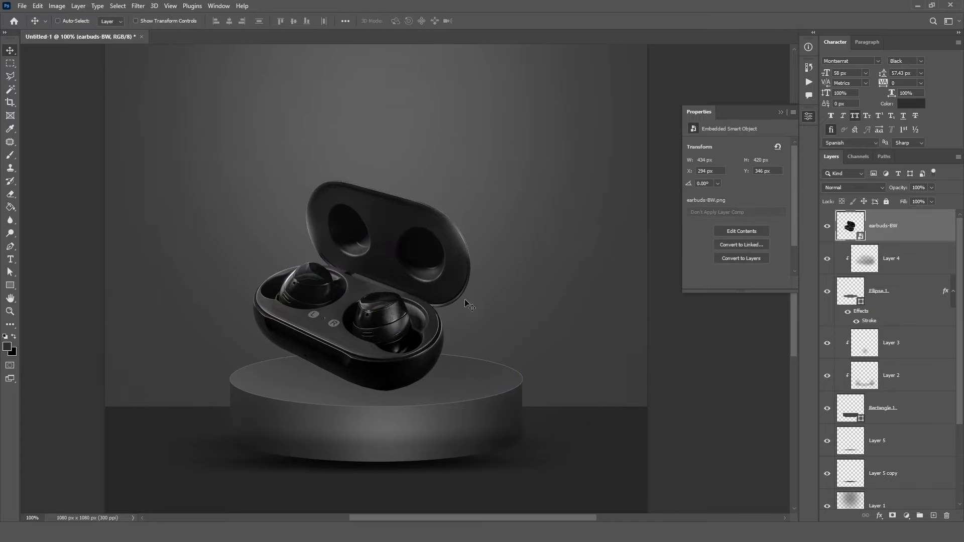
Enlarge the earbuds image to about 473 × 457 px and reposition it centred above the podium.
key(ctrl+t)
drag(302, 110, 303, 95)
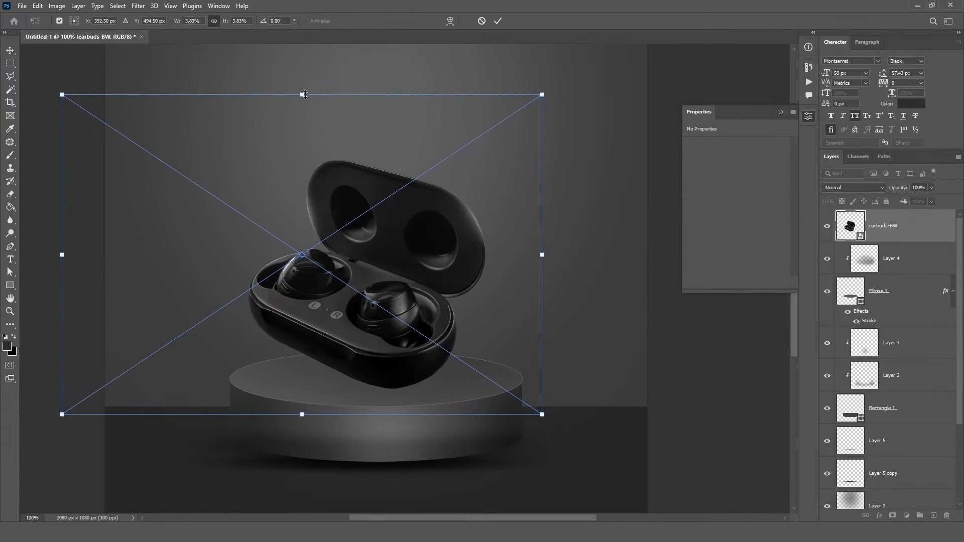
click(501, 23)
drag(397, 137, 412, 156)
key(ctrl+minus)
drag(377, 315, 374, 311)
Duplicate the earbuds layer, flip the copy vertically and move it directly beneath the earbuds as a mirrored reflection.
key(ctrl+j)
key(ctrl+t)
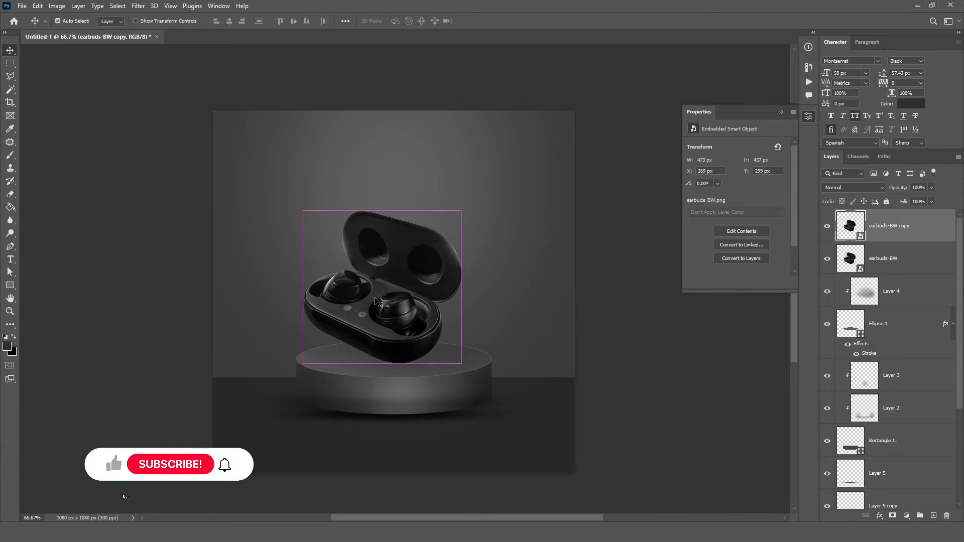
right_click(374, 292)
click(397, 480)
drag(442, 208, 444, 380)
Shift the earbuds and their flipped copy up together by about 28 px, and place the copy below the original in the layer stack.
shift+click(913, 272)
mouse_move(391, 345)
mouse_down()
mouse_move(387, 327)
mouse_move(394, 336)
mouse_up()
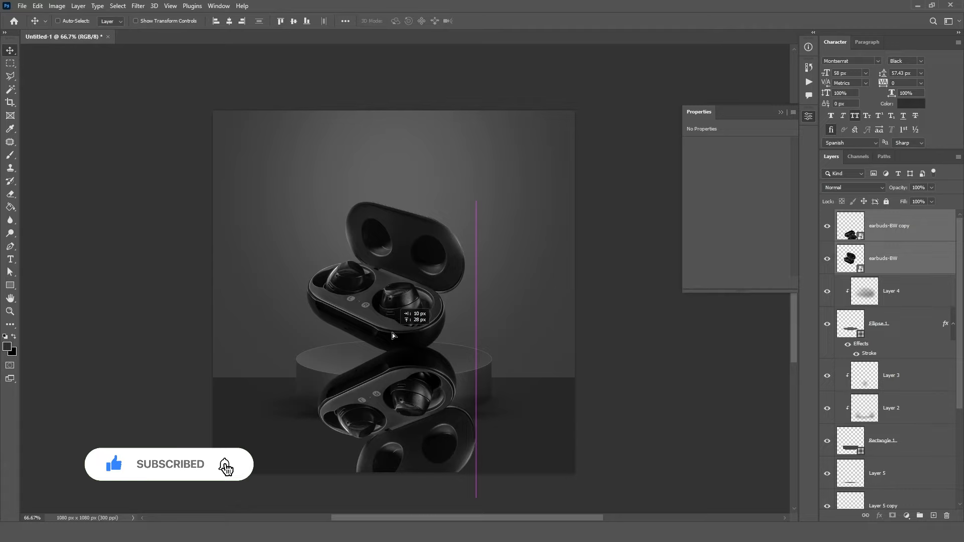
click(944, 271)
drag(928, 231, 927, 268)
Squash the flipped earbuds copy to about 473 × 299 px and align it under the bottom of the earbuds.
key(ctrl+t)
scroll(370, 469, down, 3)
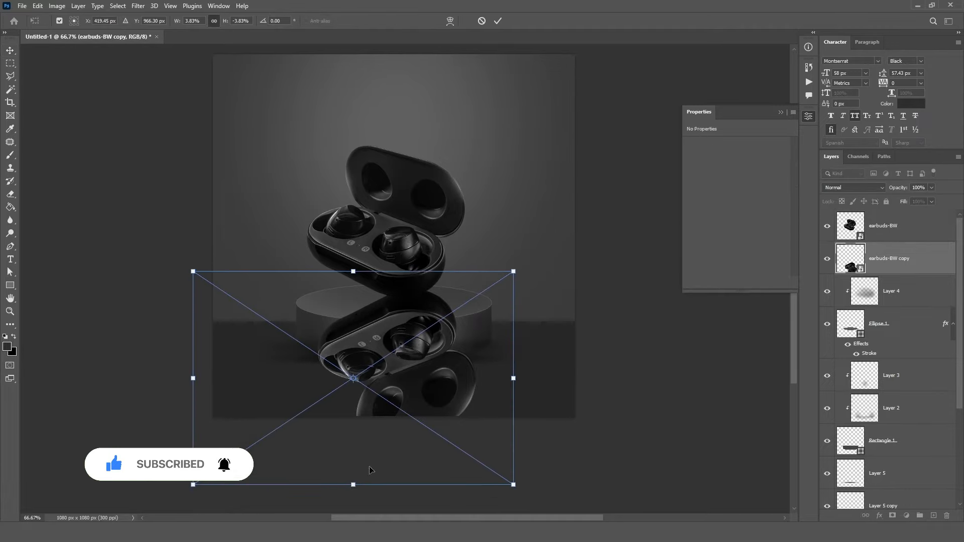
drag(345, 456, 347, 411)
drag(459, 297, 455, 311)
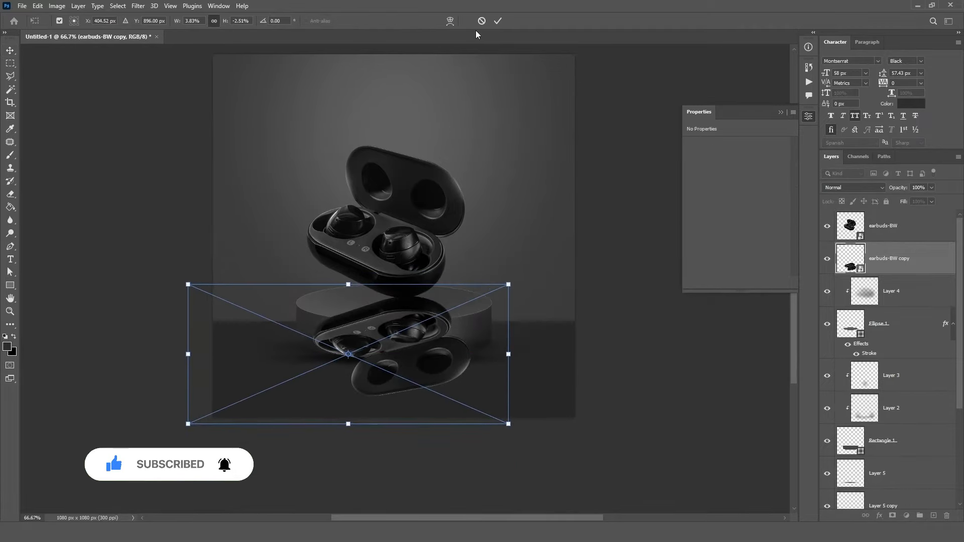
click(497, 20)
Mask the reflection to the outline of the podium's top ellipse and lower the layer's fill to 27%.
ctrl+click(860, 335)
click(892, 515)
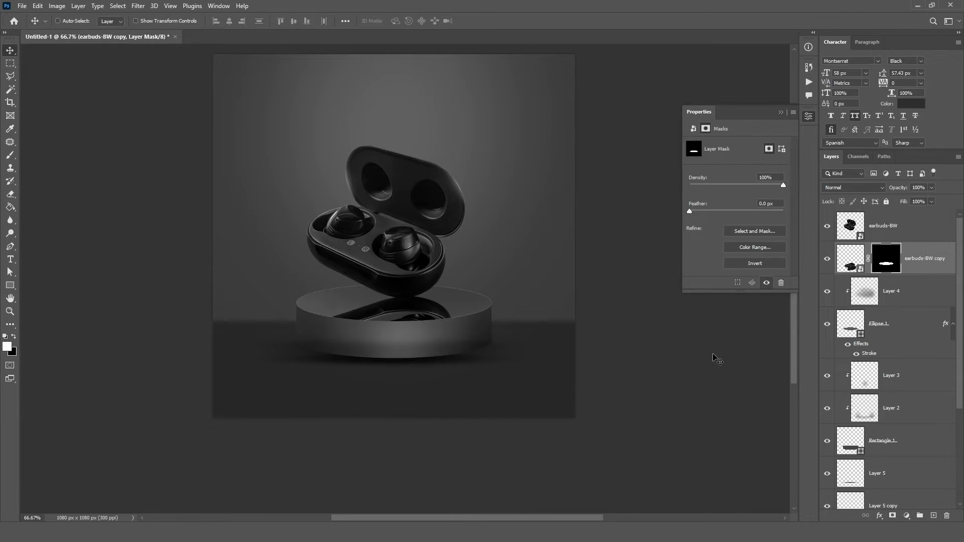
click(859, 270)
drag(920, 213, 903, 215)
key(ctrl+plus)
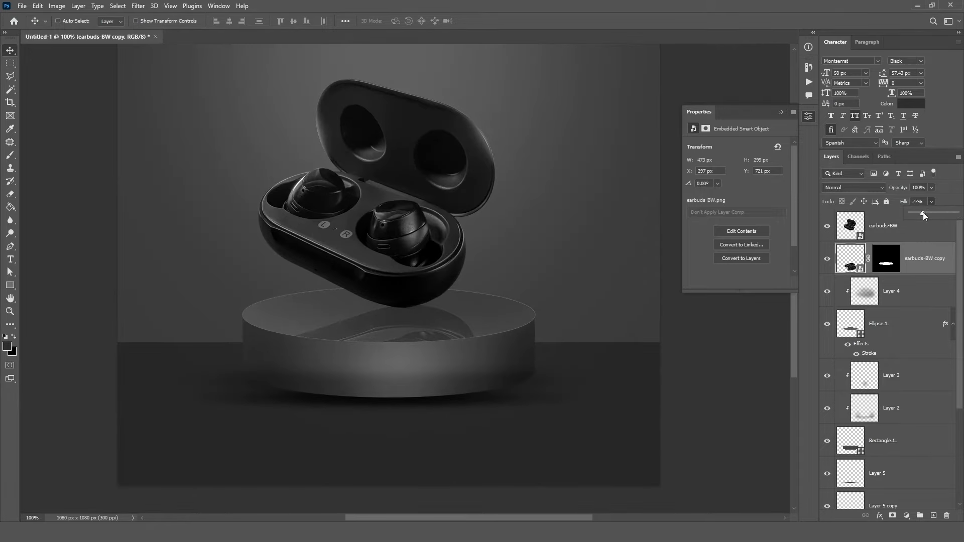
Apply a Gaussian Blur with a radius of 2.2 pixels to the earbuds reflection.
click(169, 9)
click(169, 8)
mouse_move(138, 7)
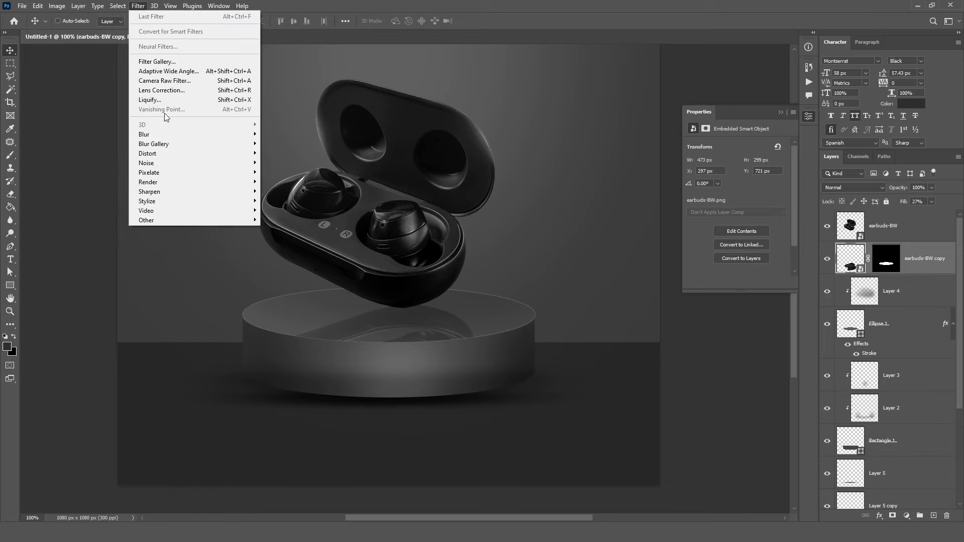
mouse_move(176, 134)
click(281, 176)
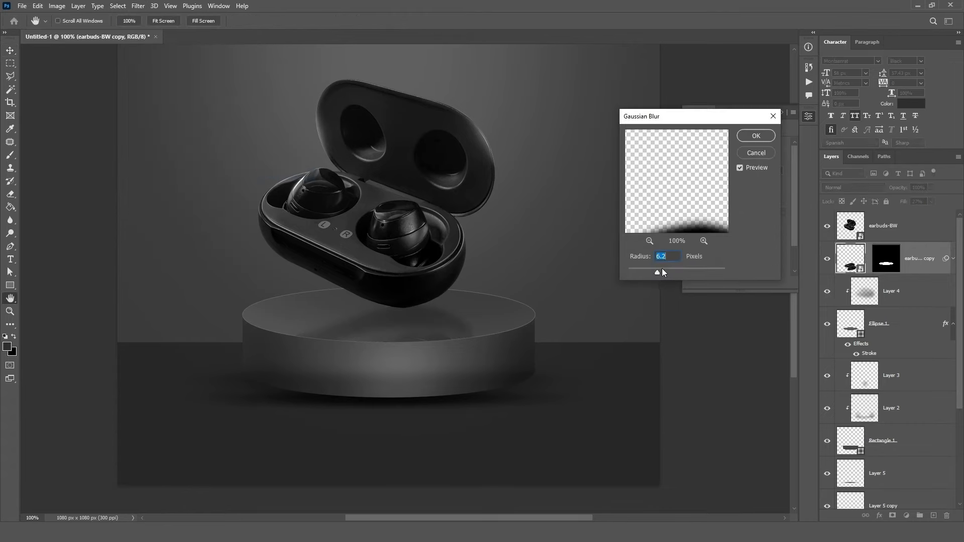
drag(661, 269, 639, 268)
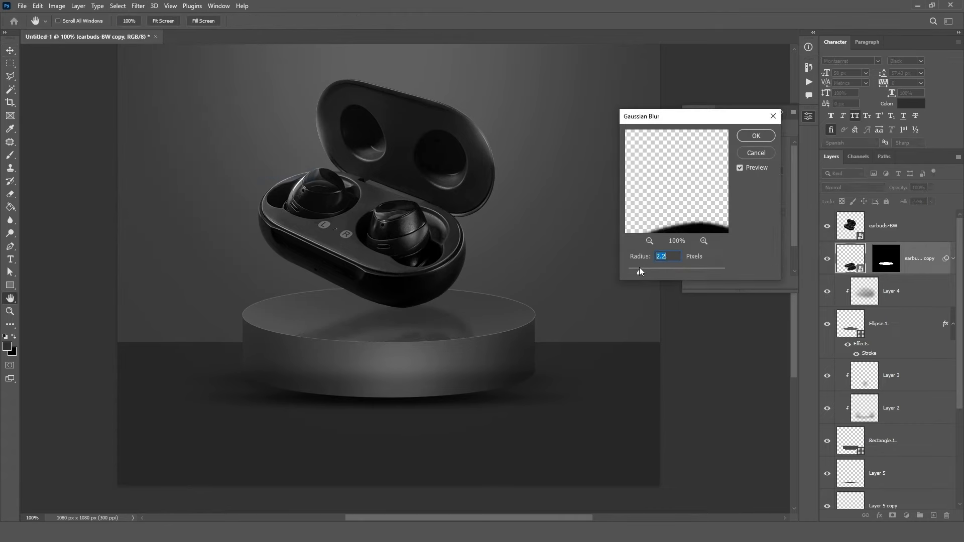
click(751, 136)
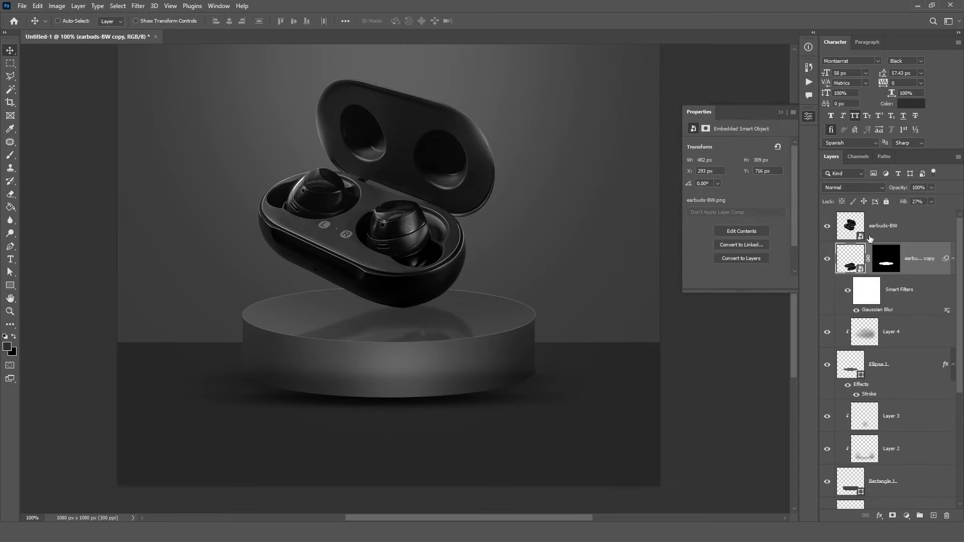
Add a layer above the reflection and dab a dark 600 px soft brush spot over the podium at 92% opacity and 71% flow.
click(933, 516)
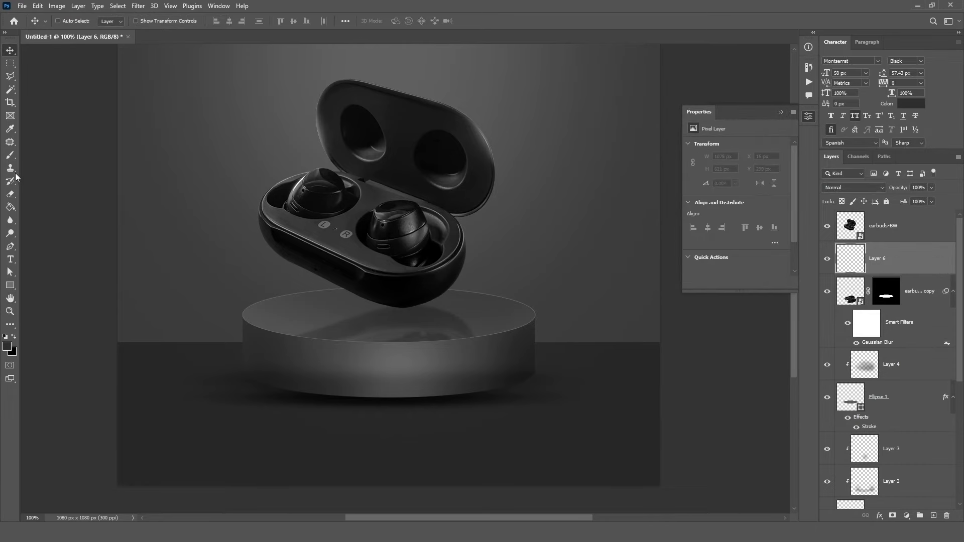
click(8, 158)
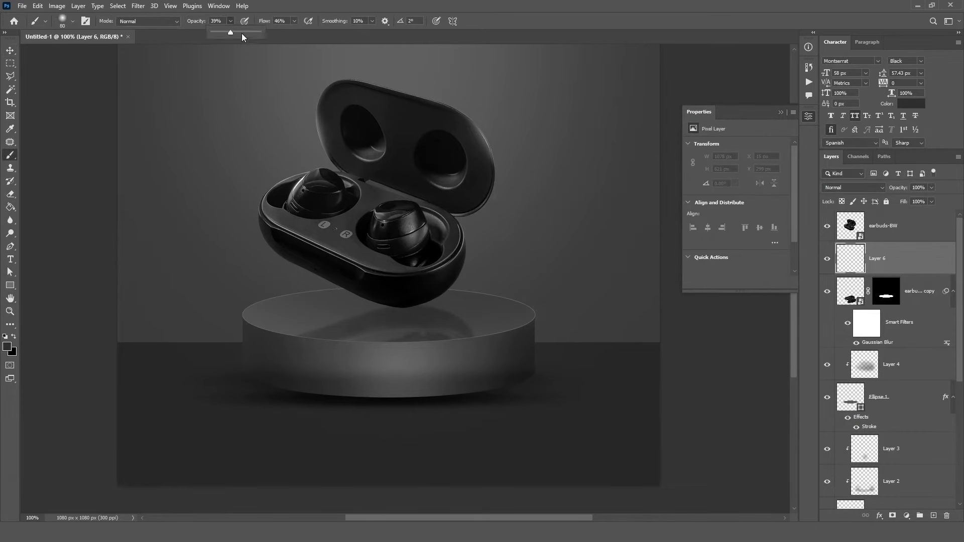
drag(251, 35, 256, 35)
click(294, 22)
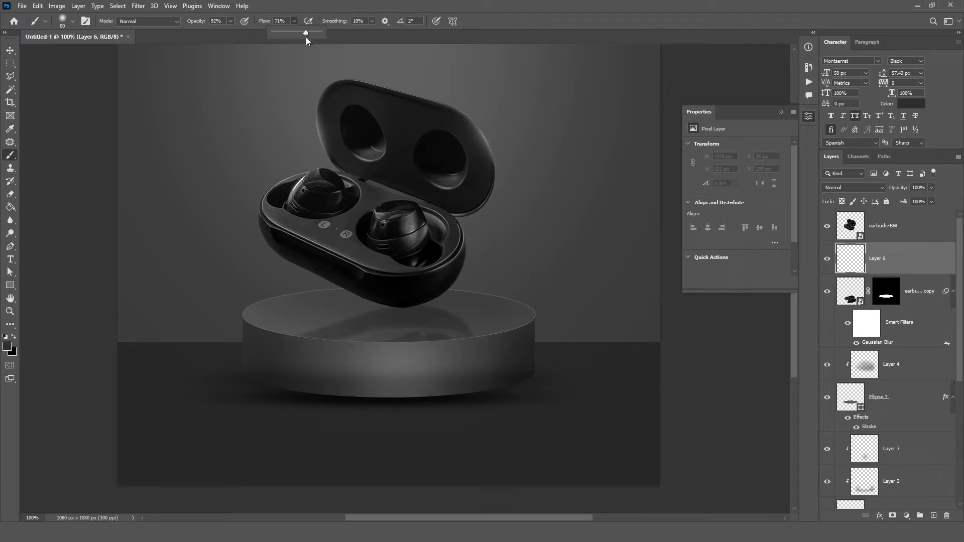
click(507, 23)
key(bracketright)
key(bracketright)
key(bracketright)
key(bracketright)
key(bracketright)
key(bracketright)
key(bracketright)
key(bracketright)
key(bracketright)
key(bracketright)
key(bracketright)
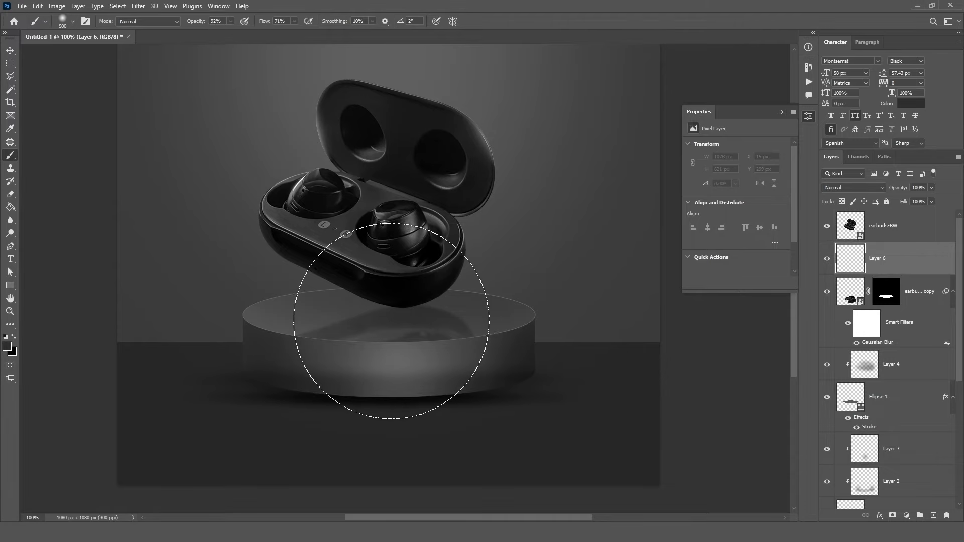
click(391, 304)
Flatten the dark spot to about 948 × 73 px as a shadow on the podium's top, and set its blend mode to Multiply.
key(ctrl+t)
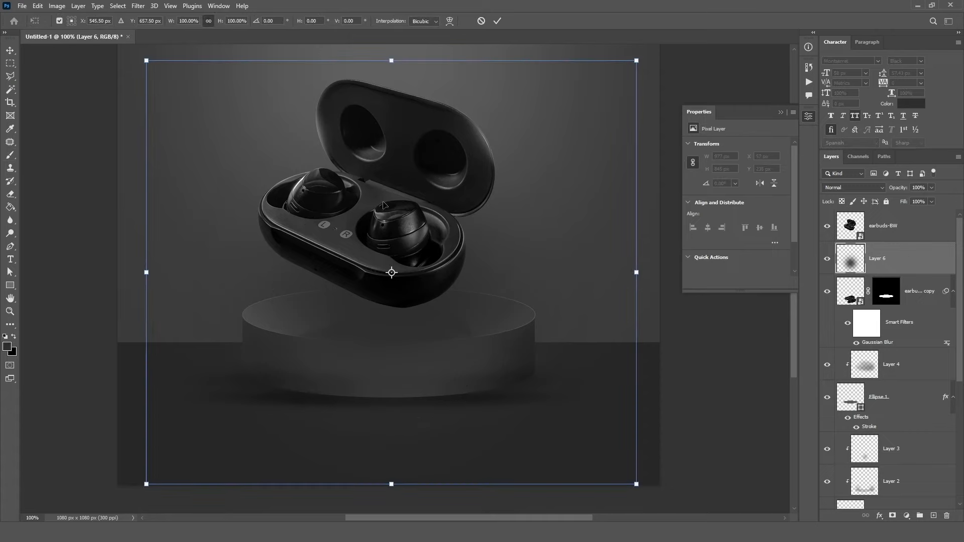
drag(415, 58, 379, 306)
drag(432, 332, 440, 313)
click(497, 21)
click(853, 188)
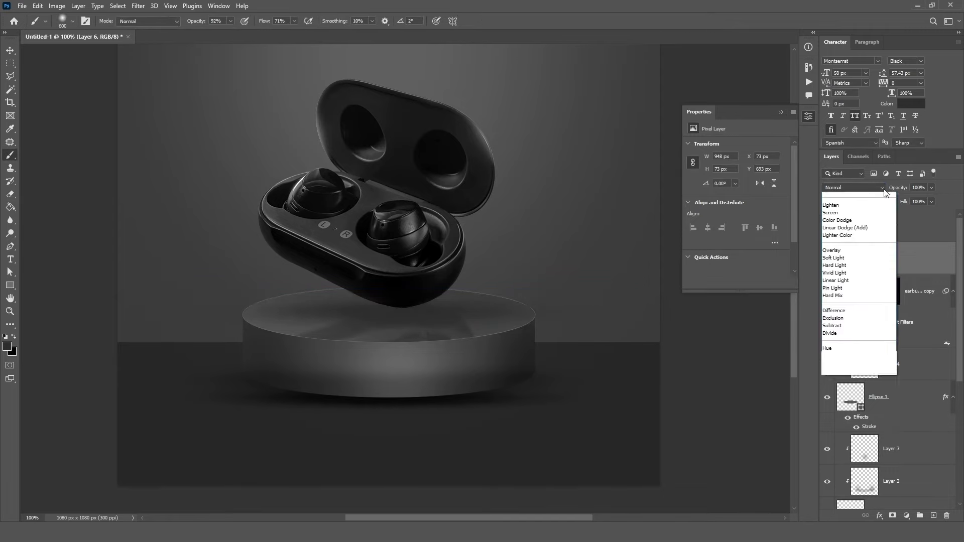
click(854, 229)
key(b)
key(v)
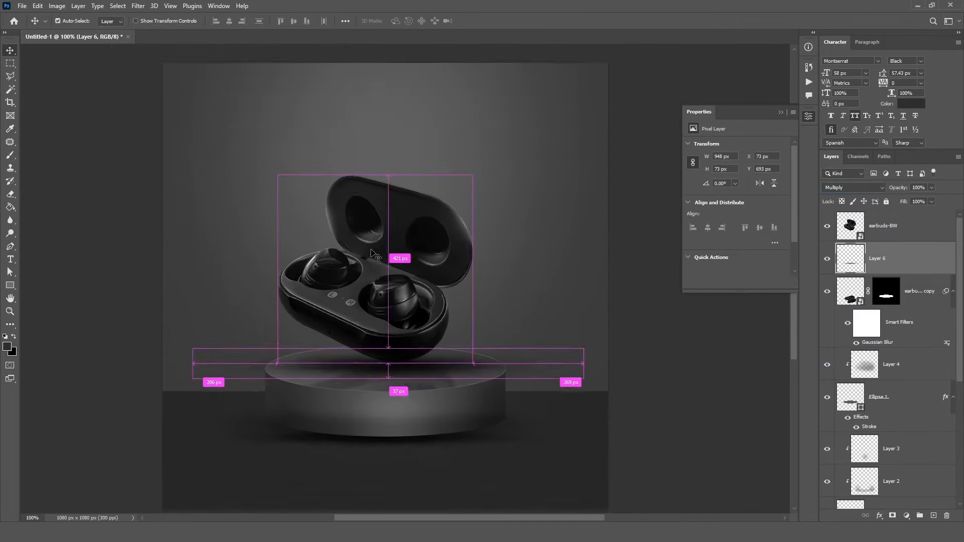
key(ctrl+minus)
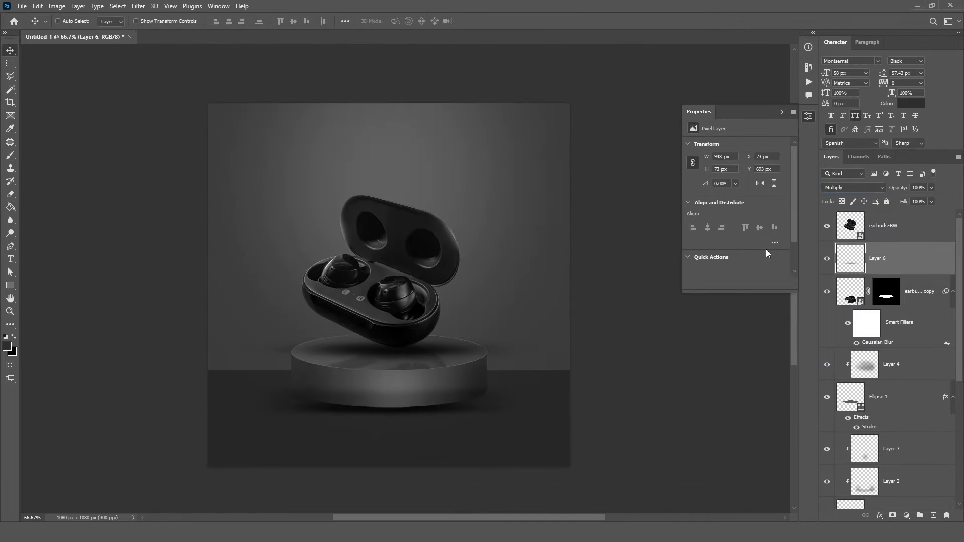
Brighten the backdrop glow on Layer 1 with lighter grey brush dabs behind and around the earbuds.
click(914, 230)
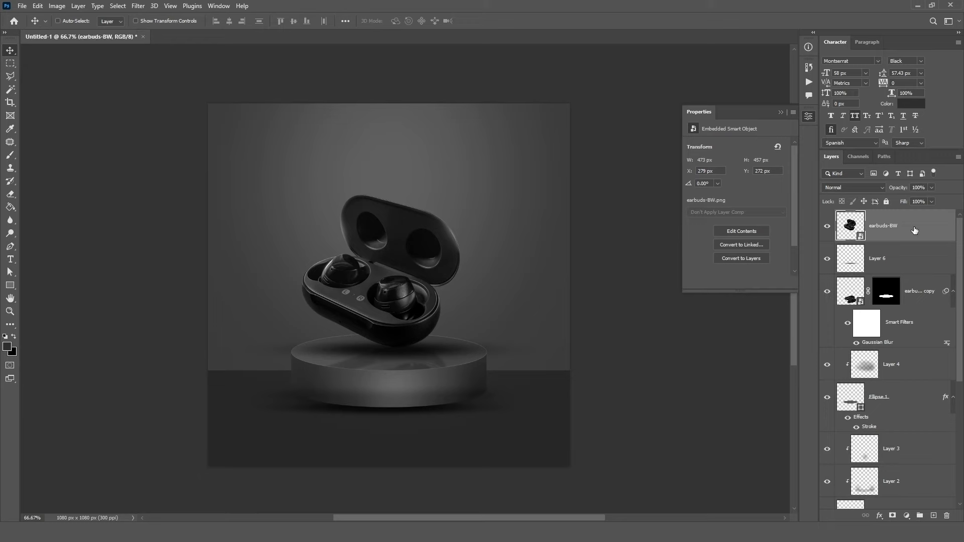
scroll(889, 427, down, 5)
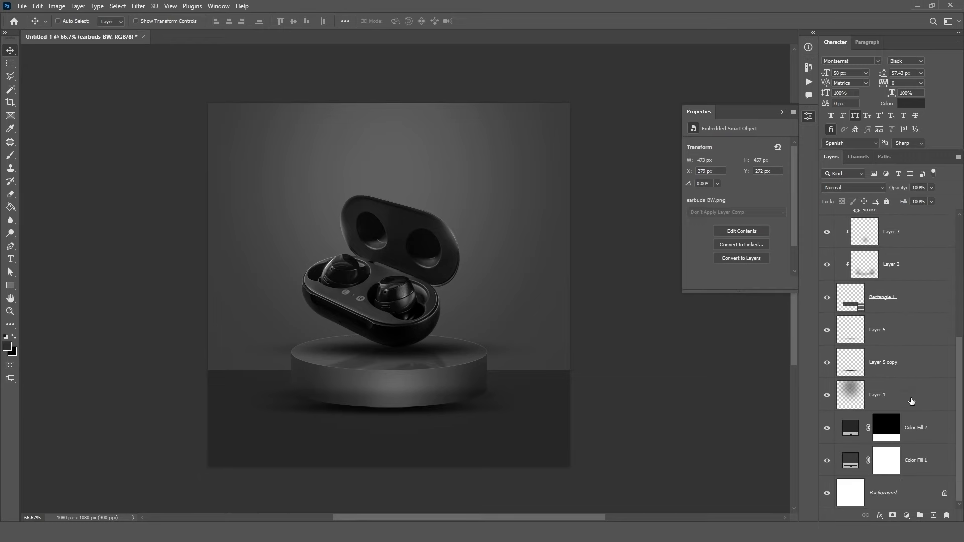
click(910, 395)
click(6, 346)
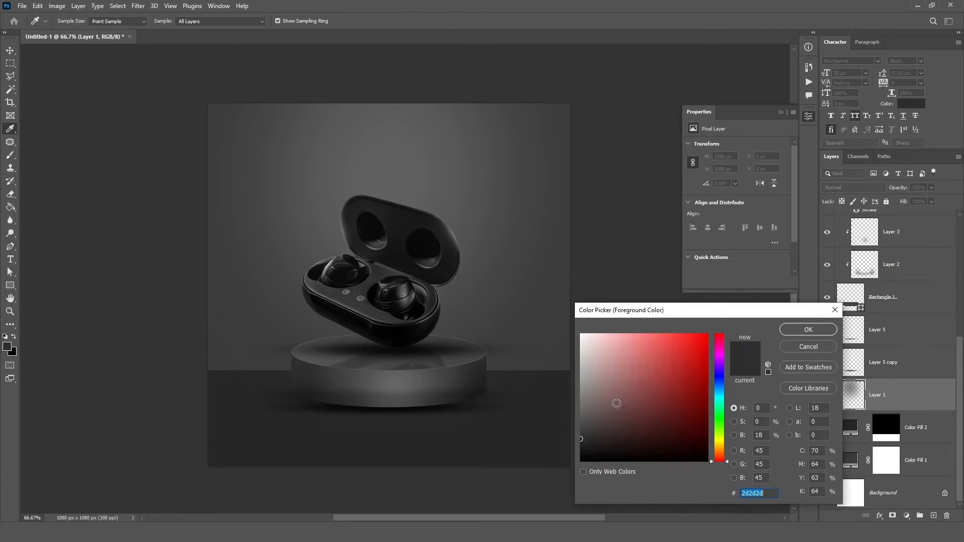
click(588, 408)
click(808, 329)
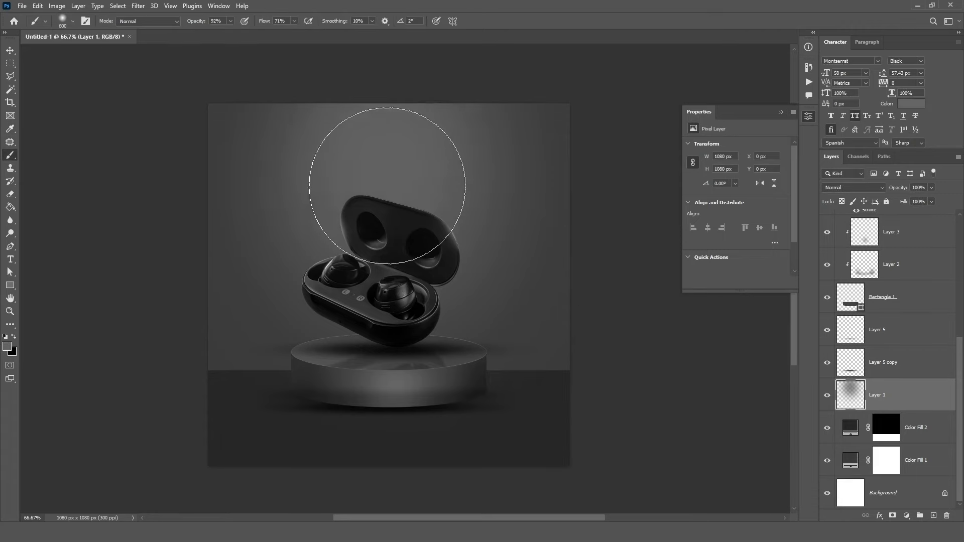
click(391, 186)
click(346, 236)
click(473, 219)
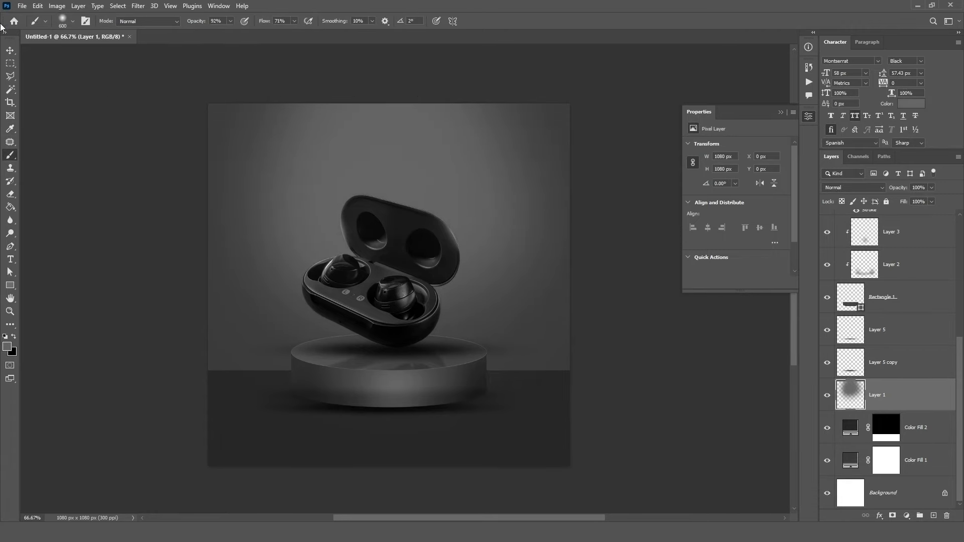
click(11, 49)
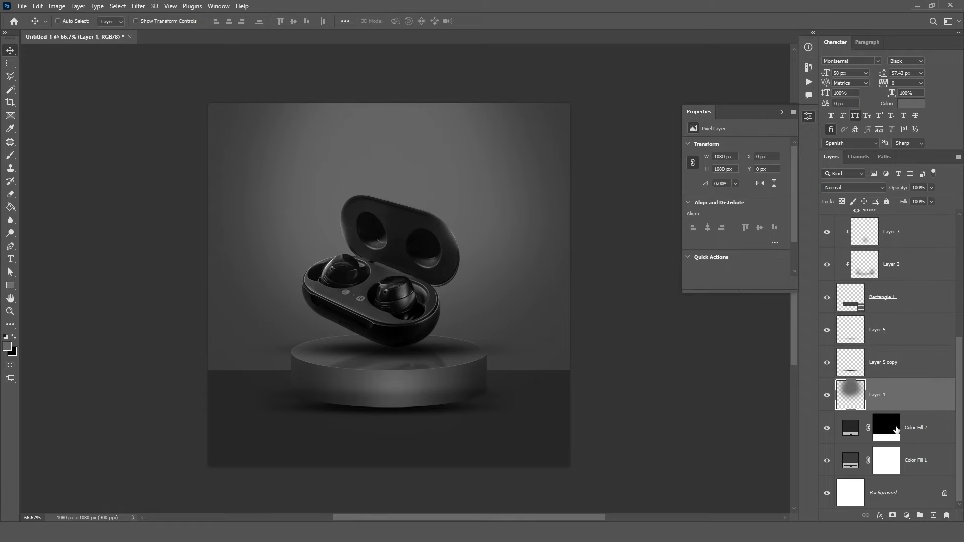
Add a layer beneath Layer 1 and brush a soft light grey glow onto the floor in front of the podium.
ctrl+click(933, 516)
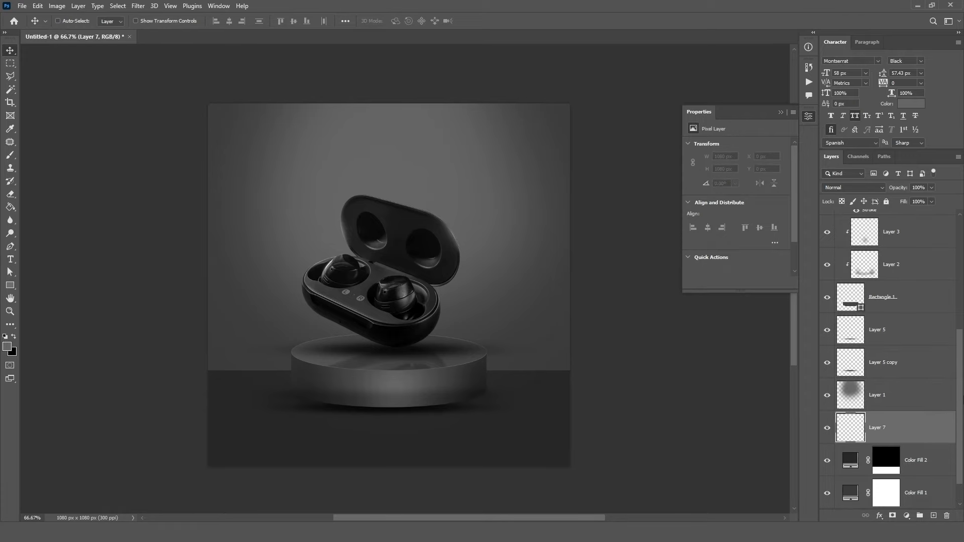
click(9, 157)
drag(365, 424, 444, 405)
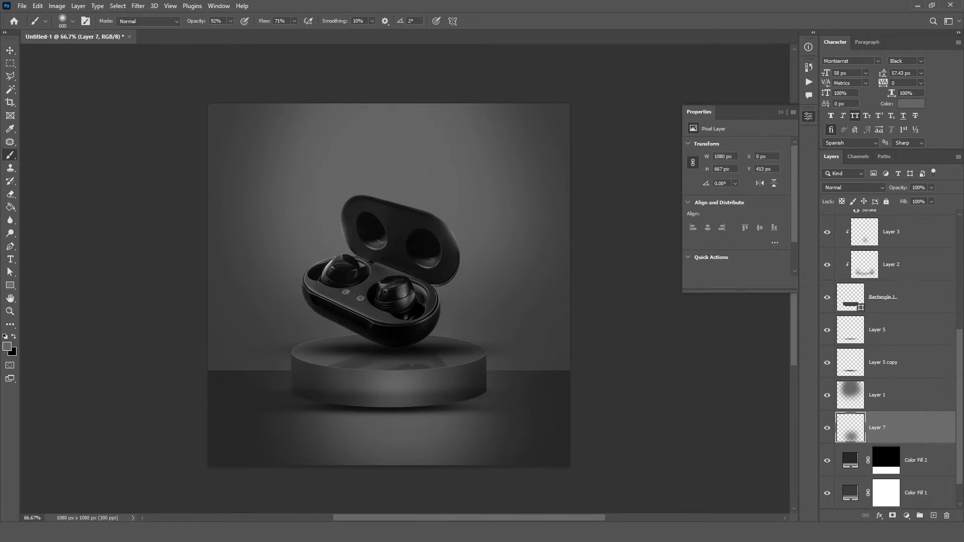
Transform the floor glow to about 1265 × 481 px so it spreads wide and low across the floor.
key(ctrl+t)
drag(390, 243, 389, 330)
drag(408, 436, 379, 472)
key(Return)
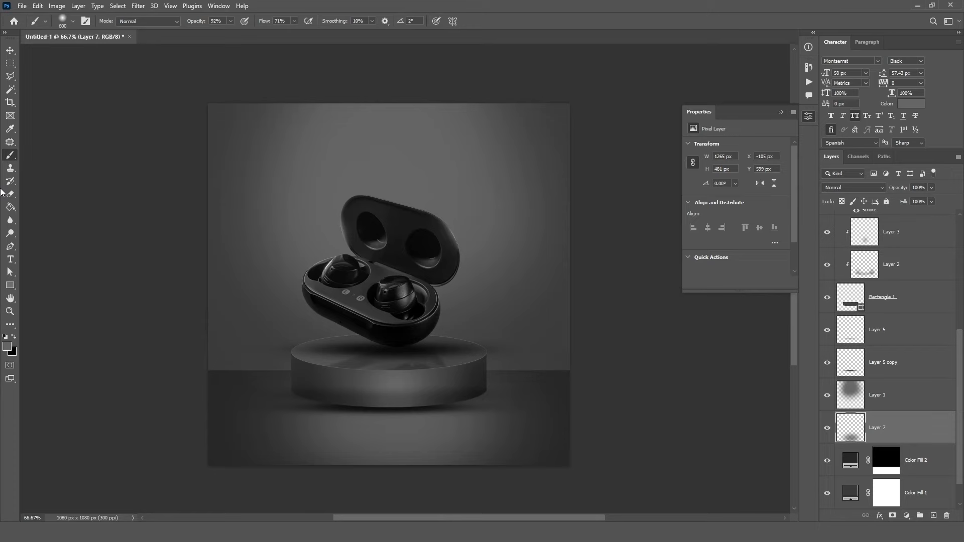
click(10, 51)
Add the title text "Super Duper" on a new layer above the earbuds layer and give it a lighter grey colour.
scroll(894, 301, up, 5)
click(922, 233)
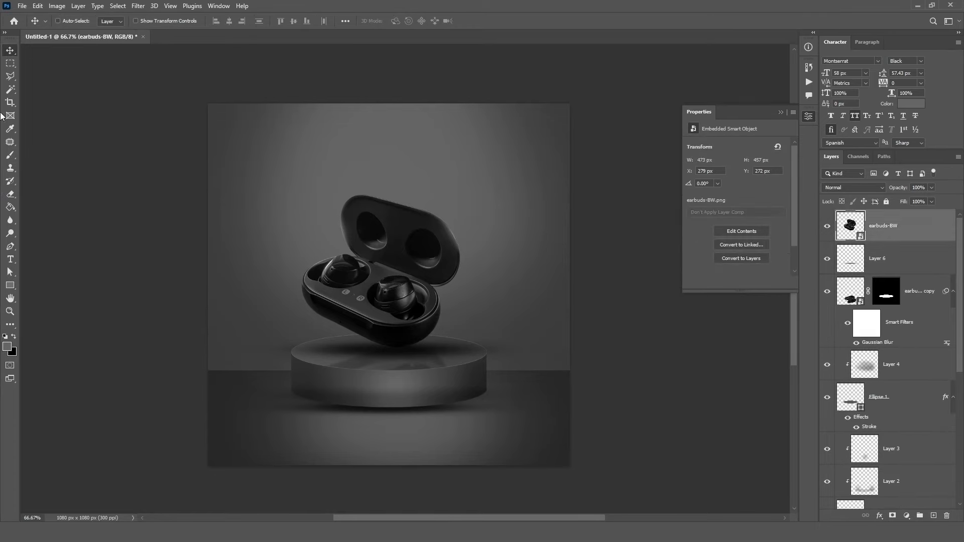
click(9, 260)
click(343, 127)
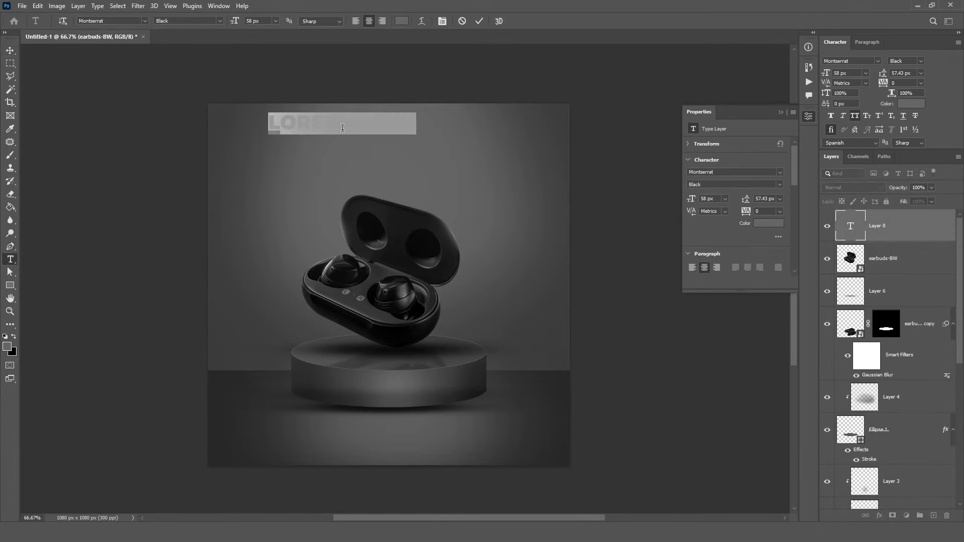
text(Studio)
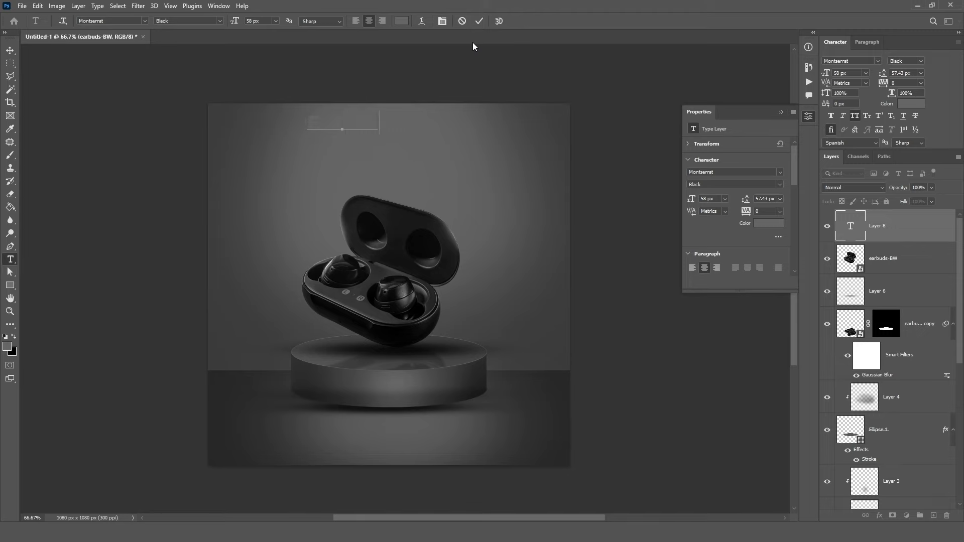
text( Duper)
click(479, 21)
click(768, 223)
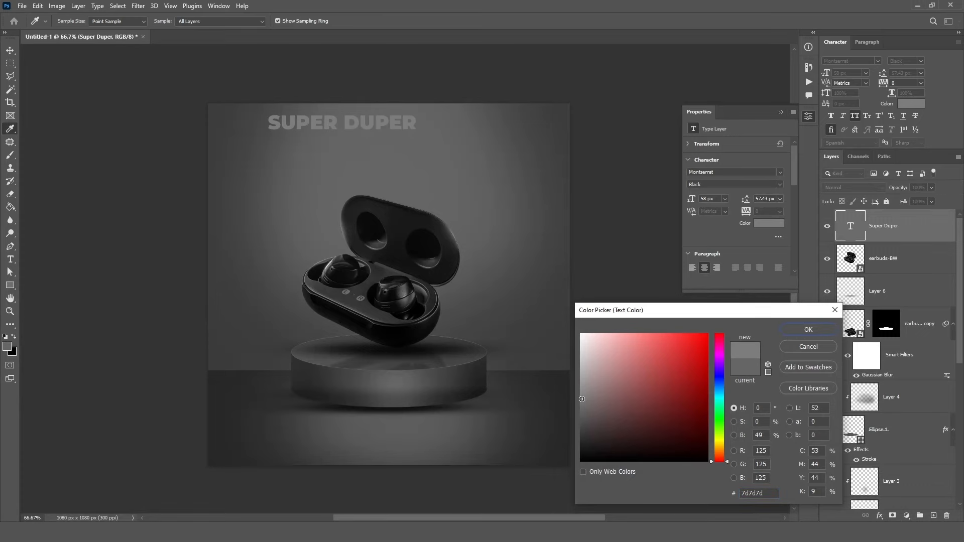
click(808, 329)
Move the title to the centre above the earbuds and change its Montserrat font style to Regular.
key(v)
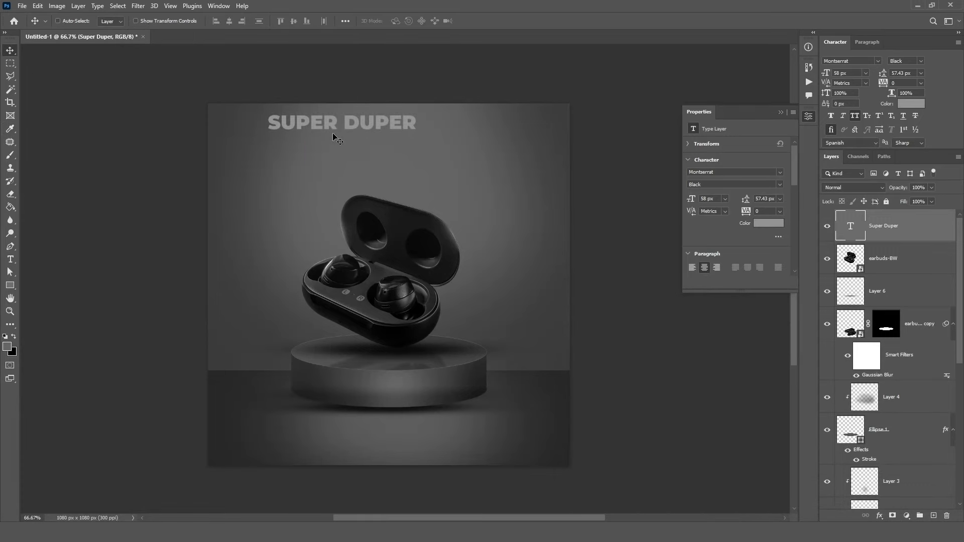
drag(333, 133, 383, 159)
click(921, 61)
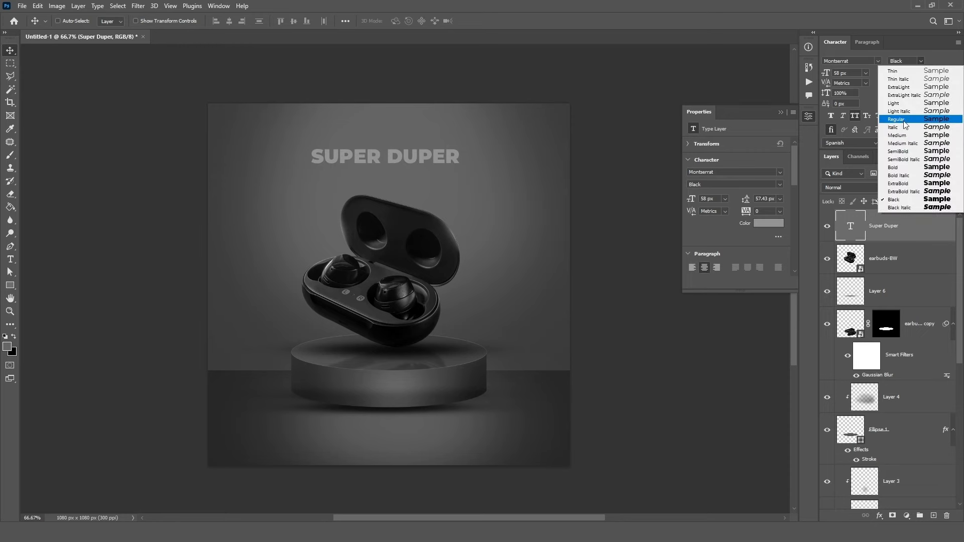
click(898, 116)
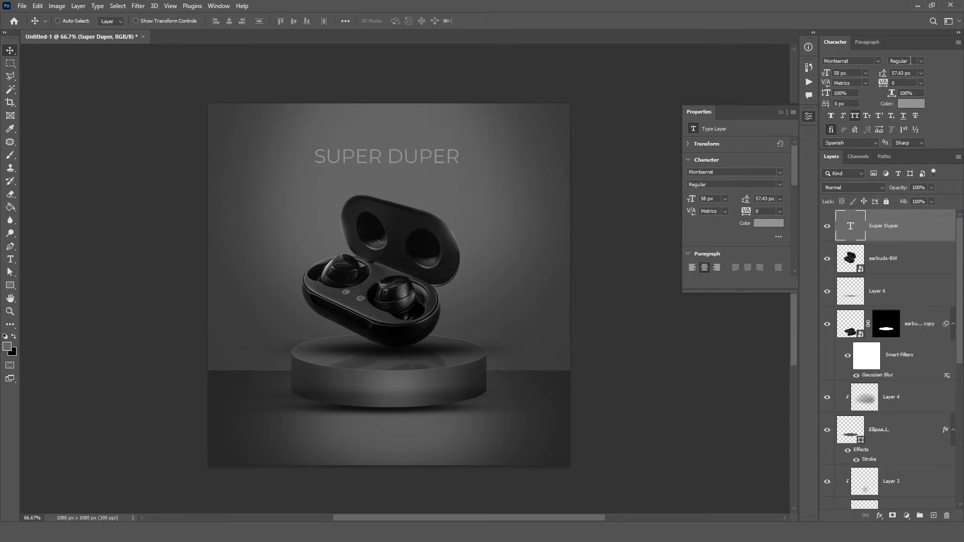
Set the Super Duper title to Montserrat Light without All Caps and move it slightly upward.
click(919, 61)
click(905, 105)
click(854, 116)
drag(396, 171, 397, 162)
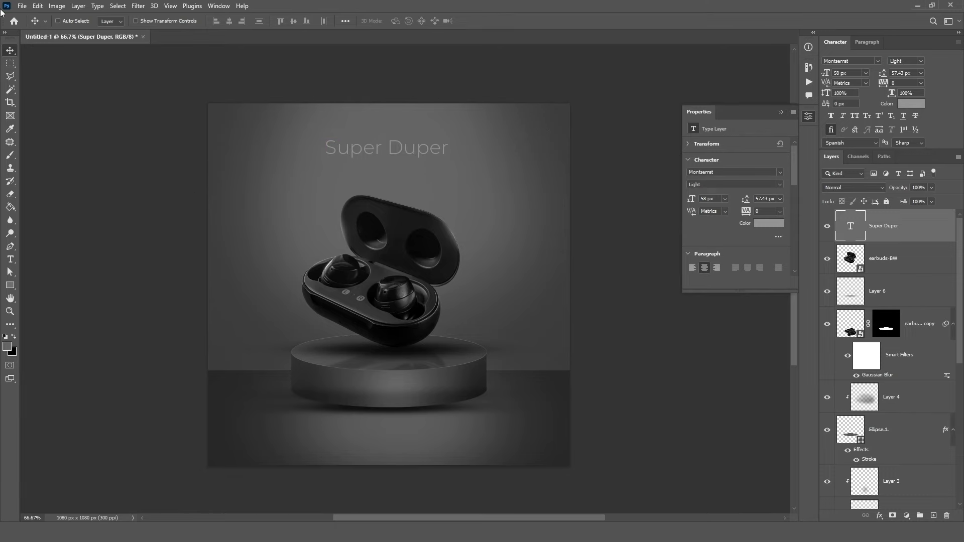
Duplicate the Super Duper text layer, place the copy directly below the original and retype it as "EarBurds".
drag(891, 229, 933, 516)
click(572, 151)
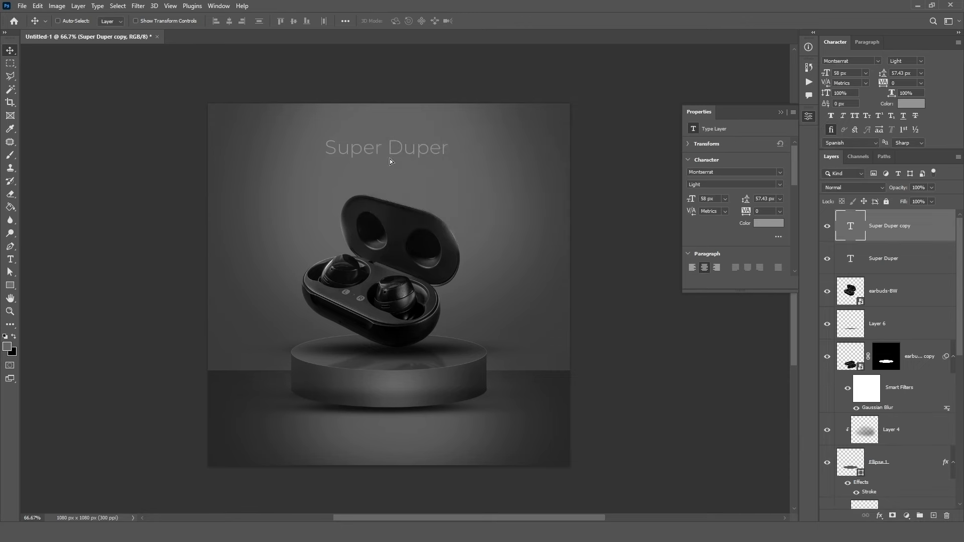
mouse_move(390, 161)
mouse_down()
mouse_move(390, 187)
mouse_move(387, 176)
mouse_up()
double_click(386, 175)
text(E)
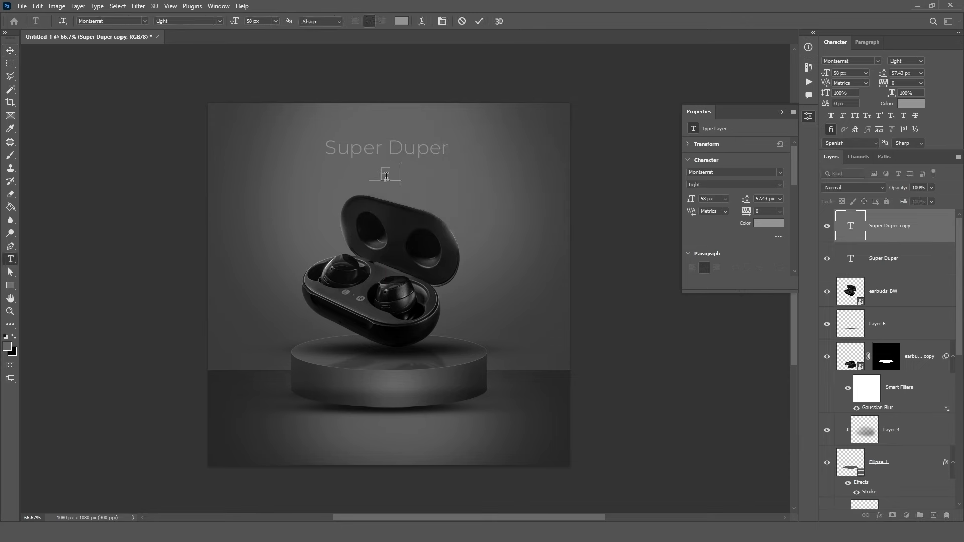
text(arBurds)
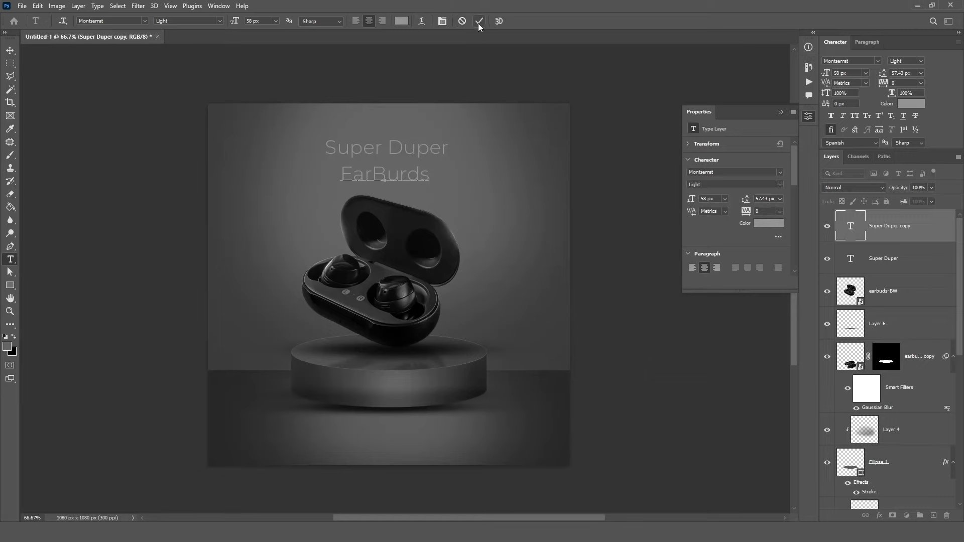
click(479, 22)
Set the EarBurds line to Montserrat ExtraBold with All Caps.
click(921, 60)
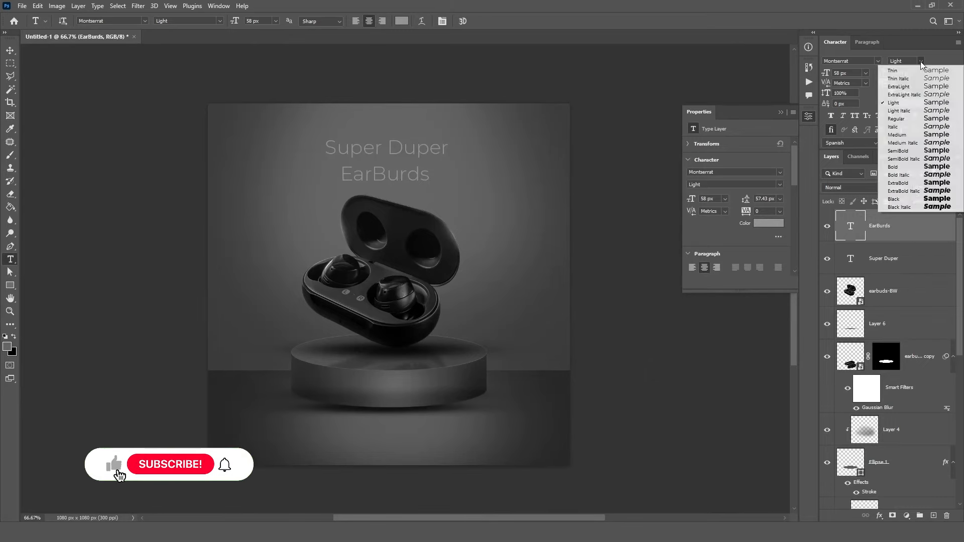
click(914, 187)
click(855, 117)
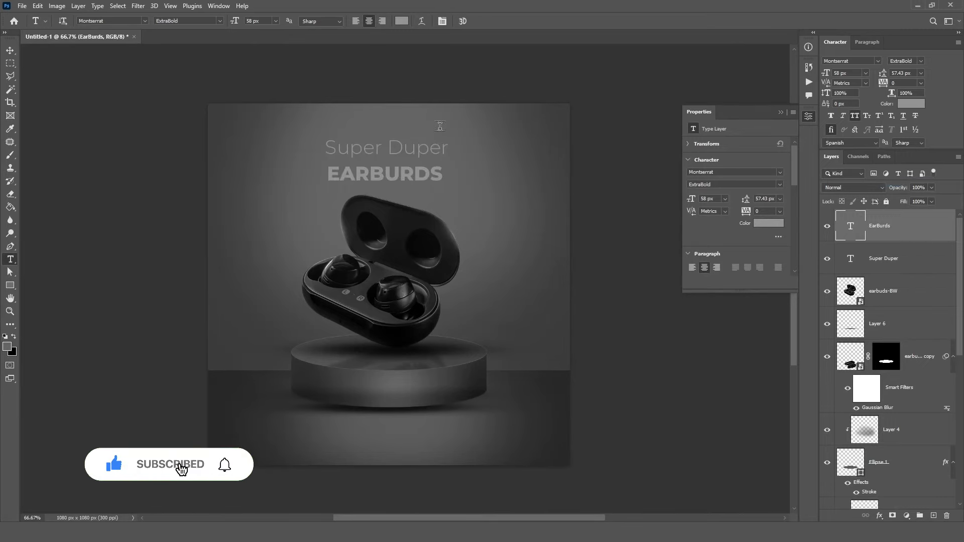
Enlarge the EARBURDS line to an 82 px font size and centre it directly beneath the Super Duper line.
key(ctrl+t)
mouse_move(385, 185)
mouse_down()
mouse_move(386, 217)
mouse_move(385, 203)
mouse_up()
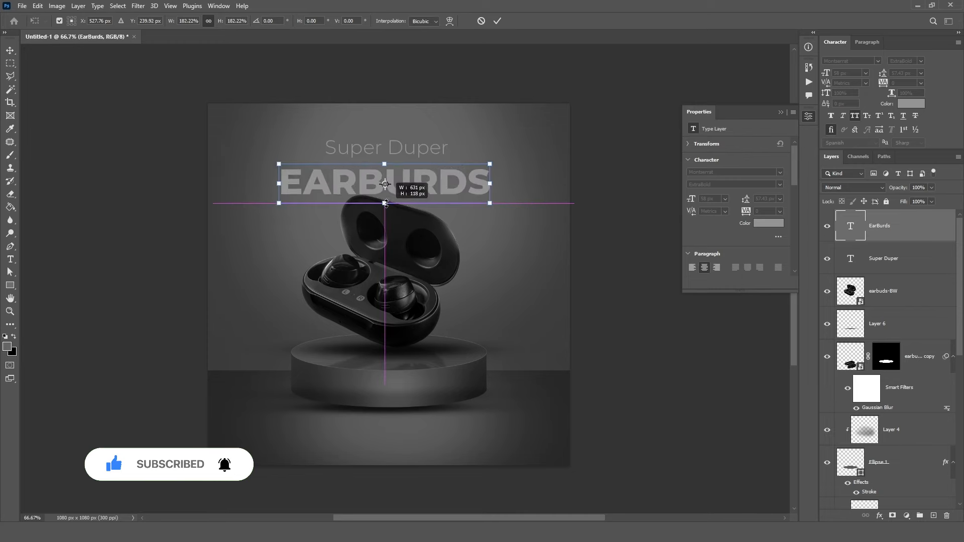
click(496, 23)
drag(442, 172, 444, 161)
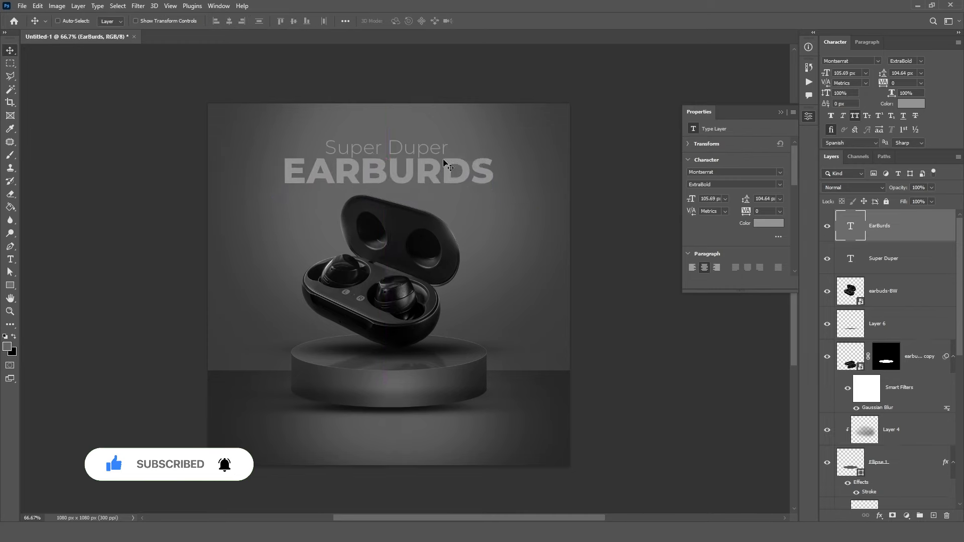
drag(826, 75, 1, 127)
drag(387, 178, 388, 172)
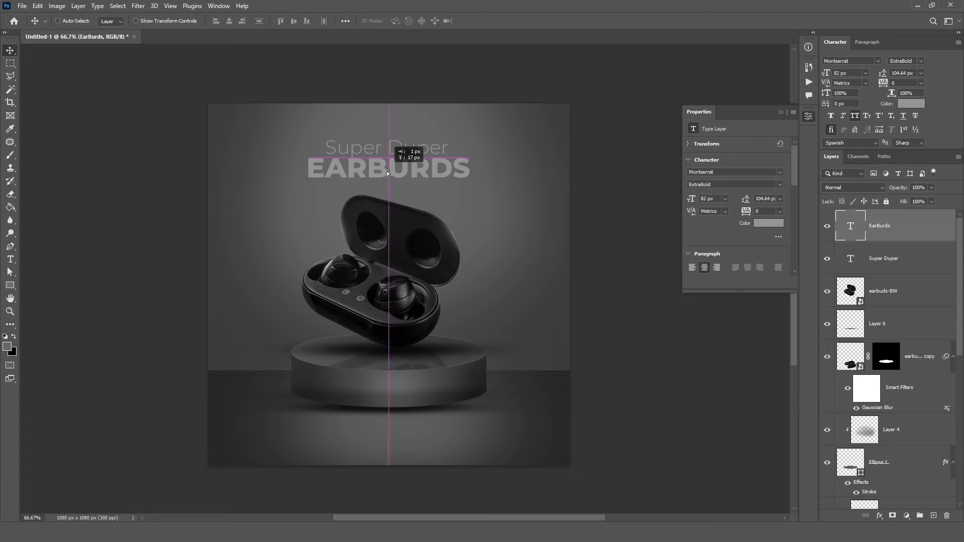
Recolour the EARBURDS text to light grey #bcbcbc and move both title lines slightly upward.
click(924, 105)
drag(581, 385, 574, 371)
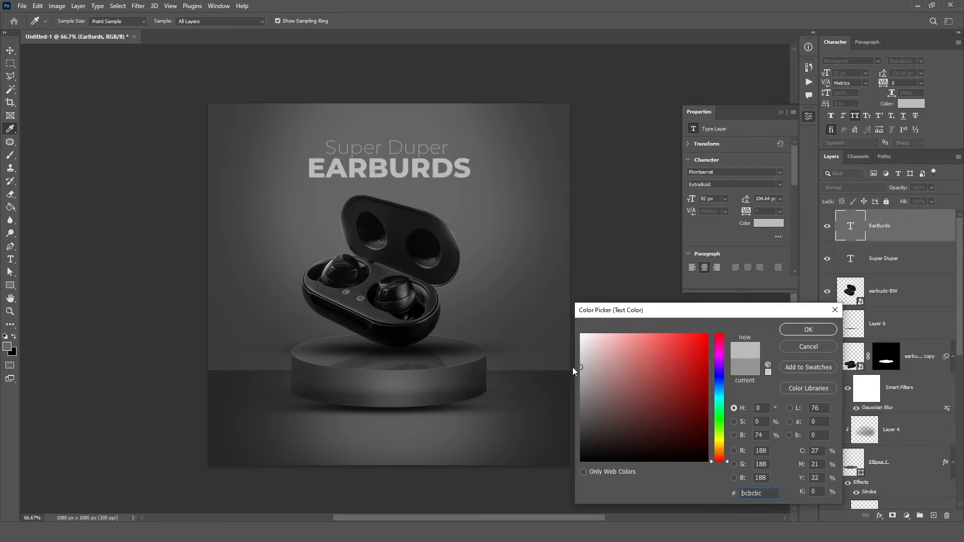
click(807, 329)
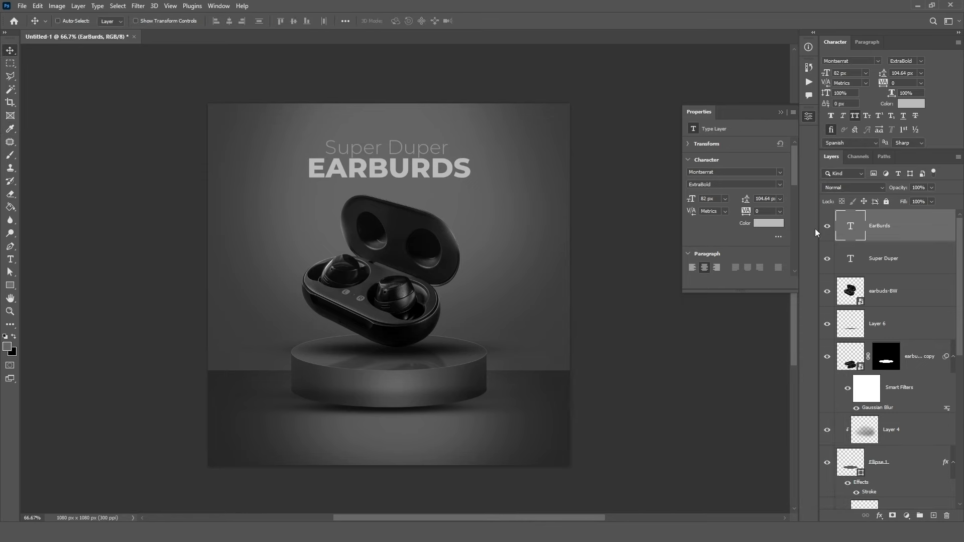
drag(421, 180, 382, 152)
Add a 14 px Lorem ipsum paragraph text box below the EARBURDS line, on a new layer above Super Duper.
click(886, 270)
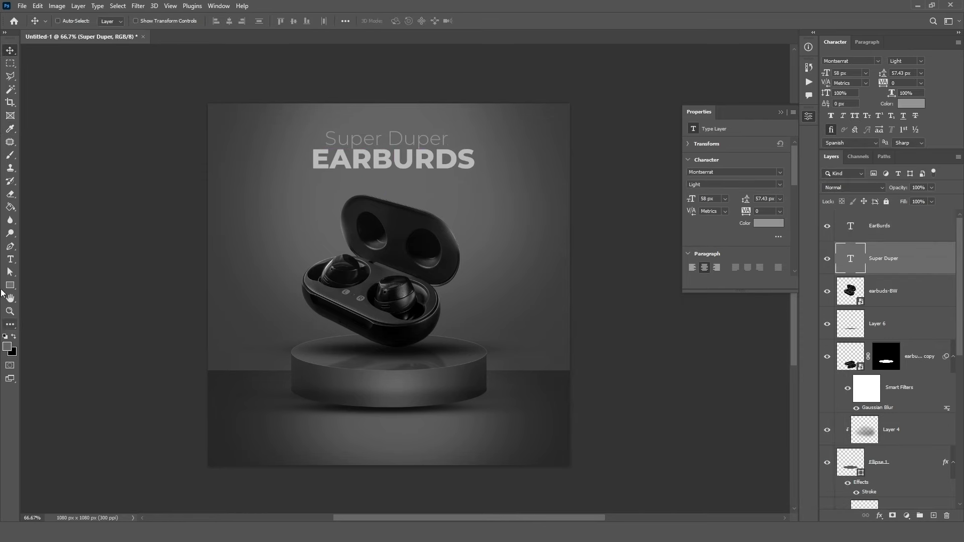
key(t)
drag(313, 179, 479, 194)
text(14)
key(Return)
Format the Lorem ipsum paragraph as Montserrat Regular with 24 px leading and adjust its text box to show two lines.
click(921, 61)
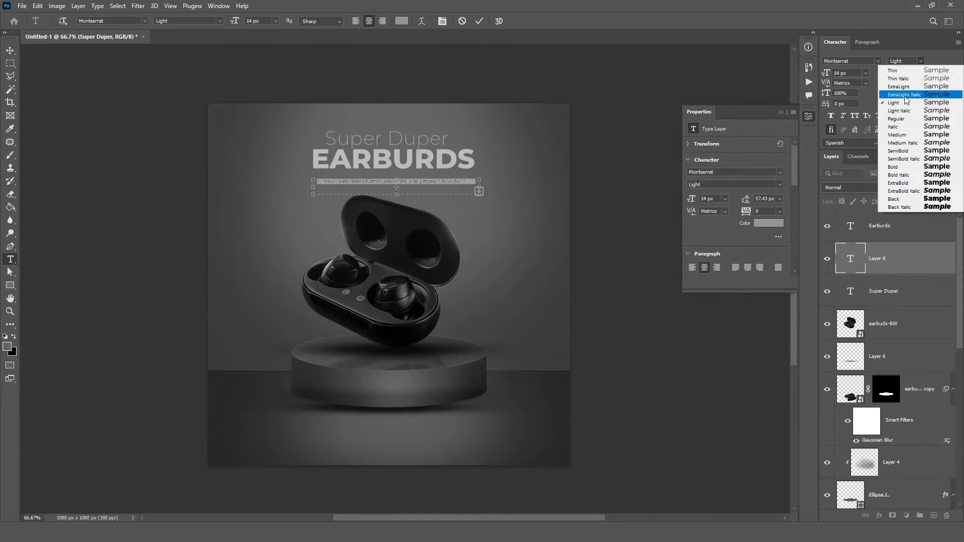
click(903, 123)
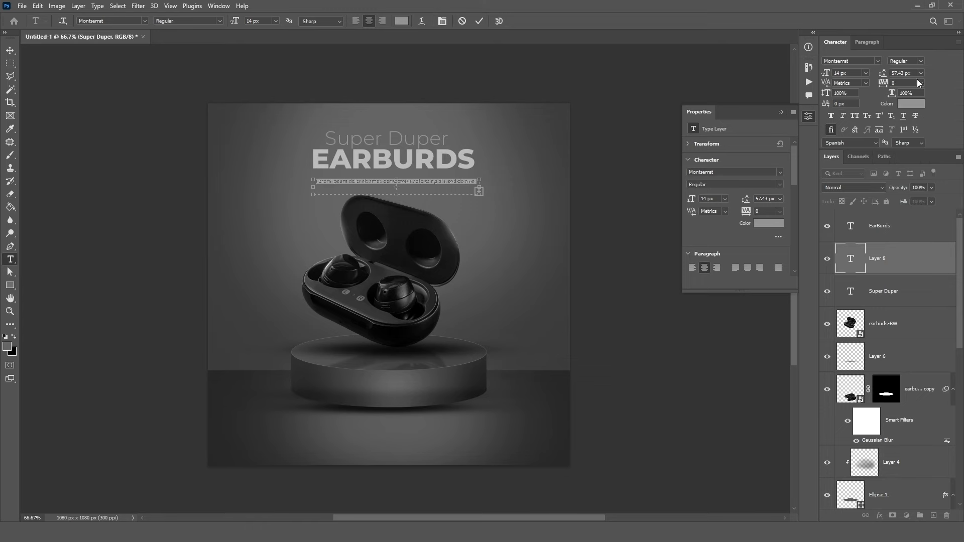
click(921, 73)
click(909, 162)
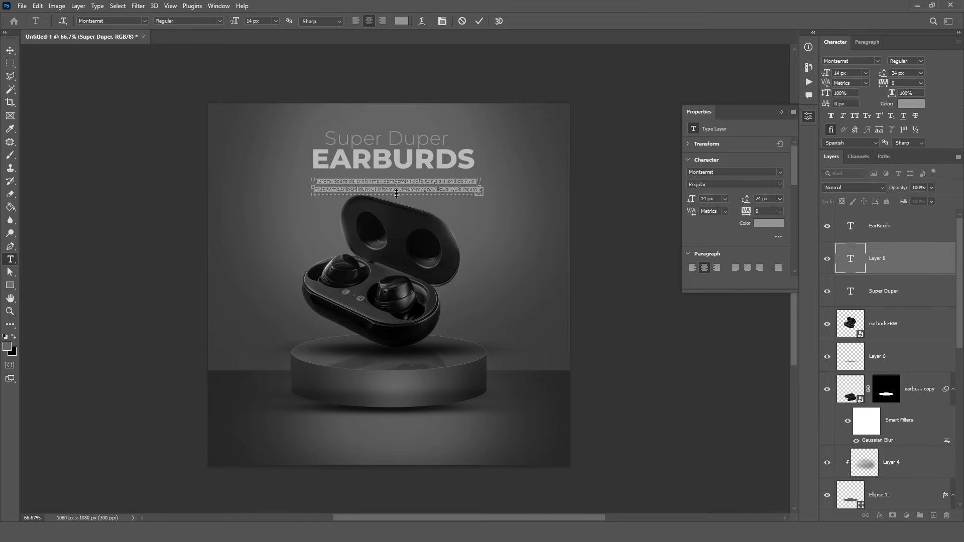
drag(397, 193, 397, 195)
mouse_move(479, 187)
mouse_down()
mouse_move(467, 185)
mouse_move(474, 188)
mouse_up()
click(479, 21)
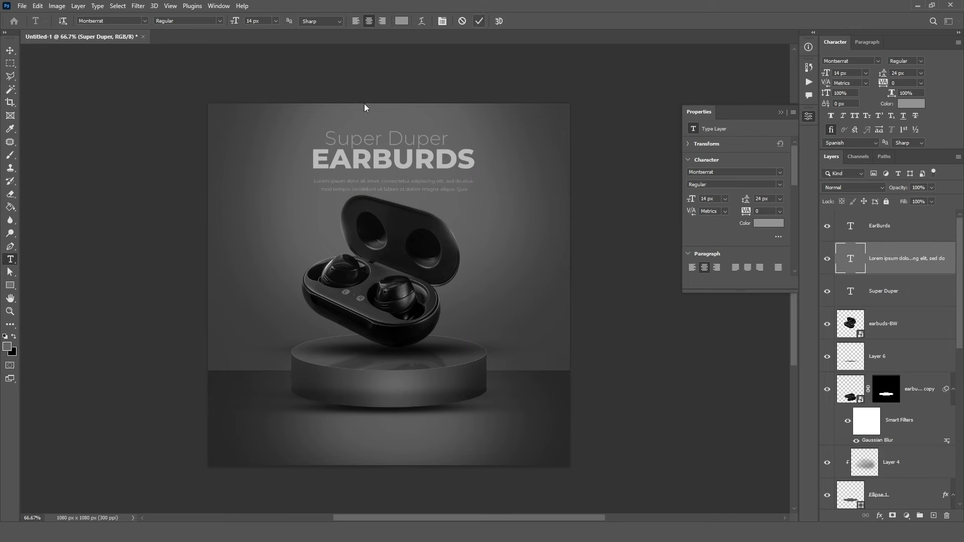
Tighten the paragraph's leading to 18 px and turn off hyphenation.
click(920, 73)
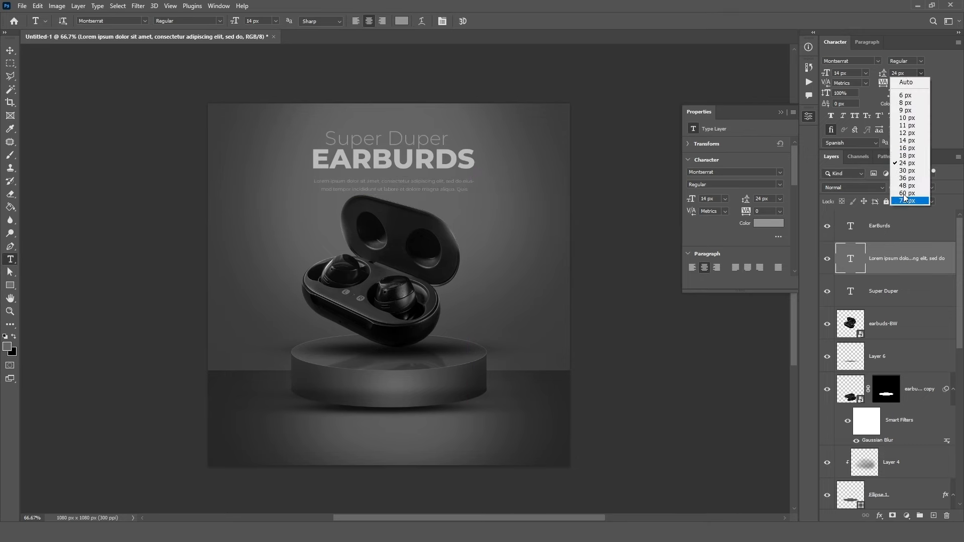
click(910, 156)
key(ctrl+plus)
drag(434, 156, 433, 195)
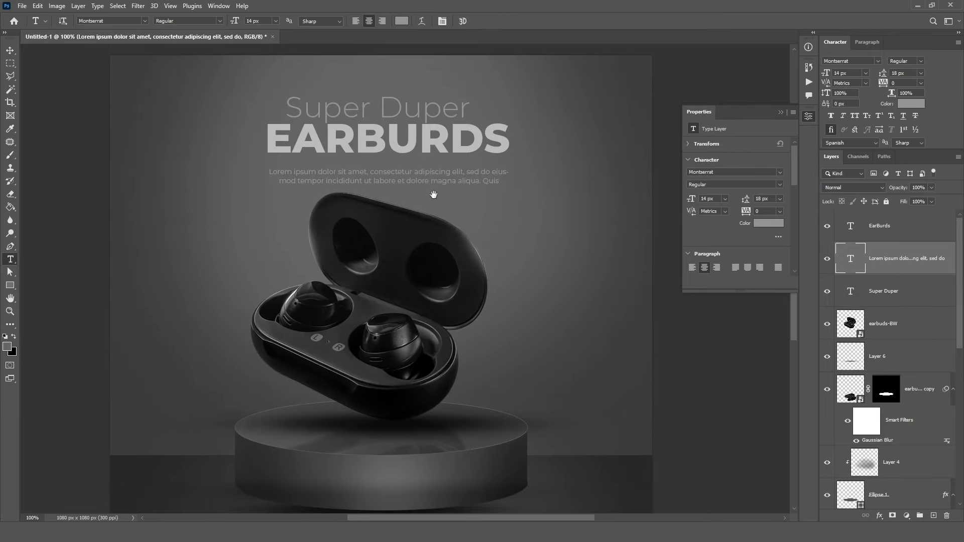
click(867, 43)
click(827, 113)
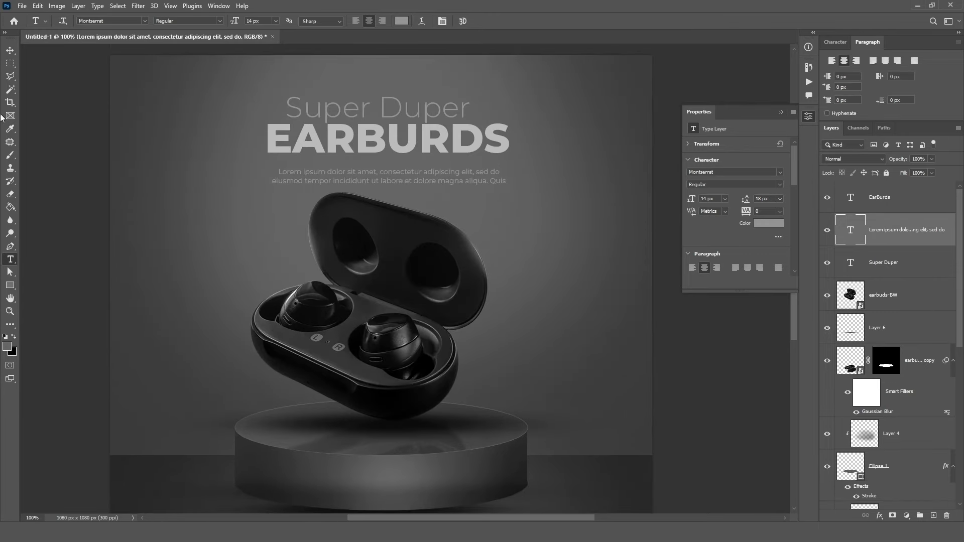
Widen the paragraph's text box so the second line ends at "Quis ipsum" and centre the text just under EARBURDS.
drag(510, 180, 528, 184)
click(479, 21)
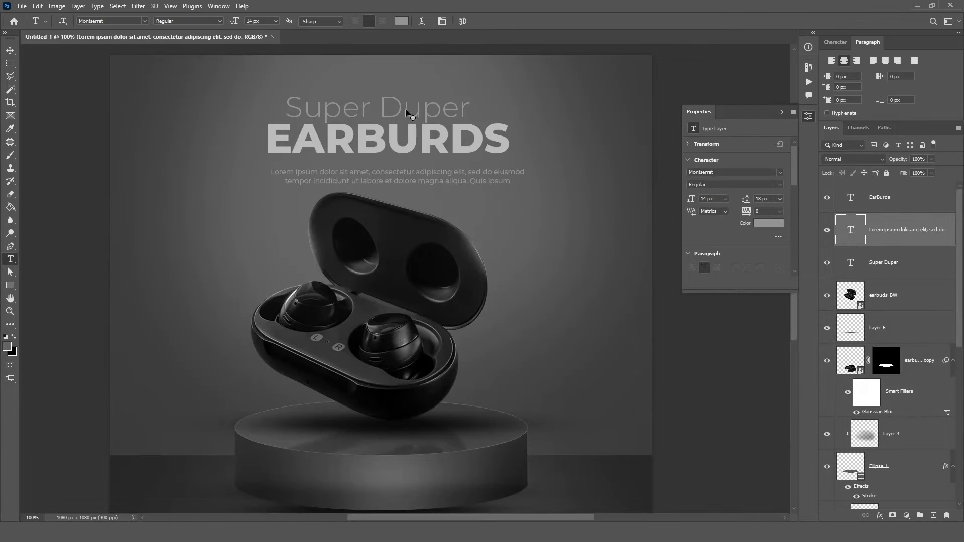
key(v)
drag(433, 187, 419, 180)
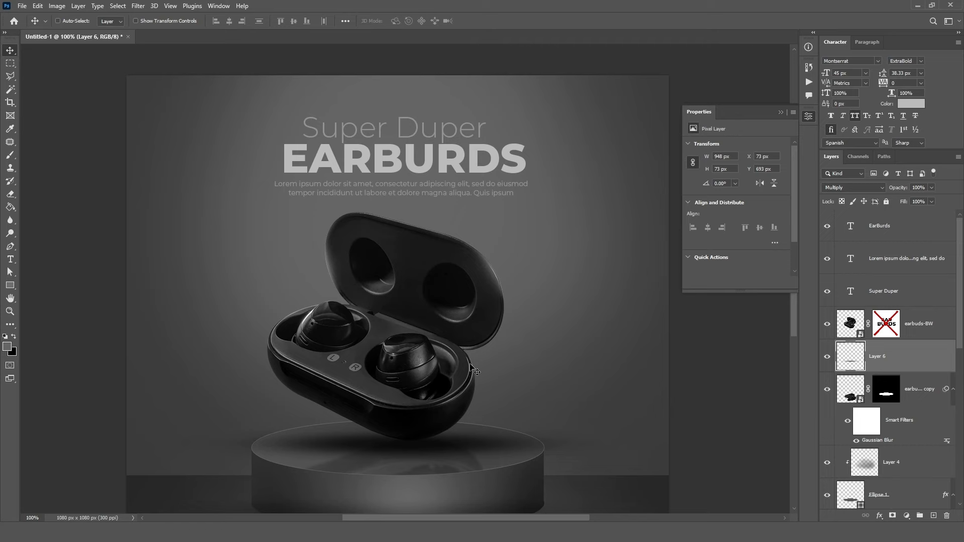
Duplicate the Lorem ipsum paragraph and place the copy centred on the floor below the podium.
scroll(470, 368, down, 3)
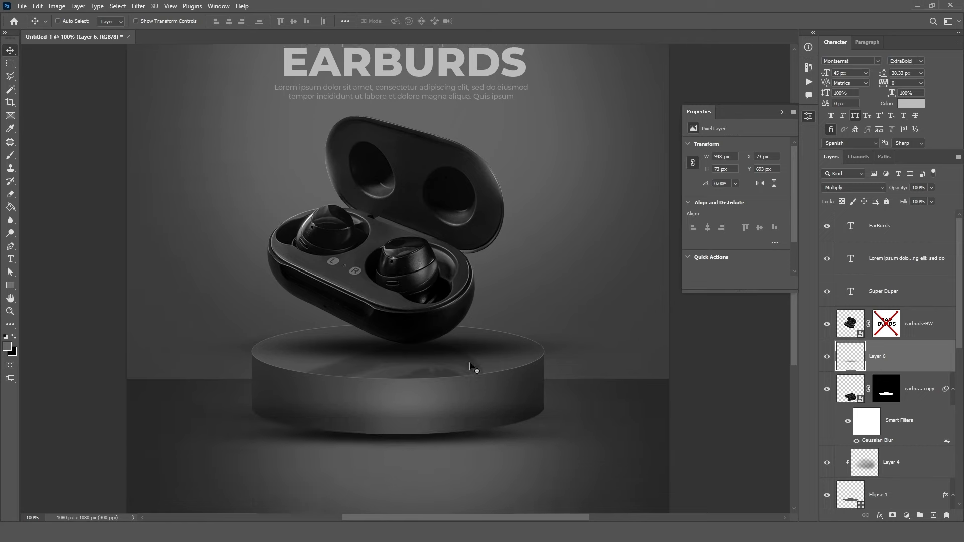
ctrl+click(499, 79)
key(ctrl+j)
drag(465, 86, 411, 393)
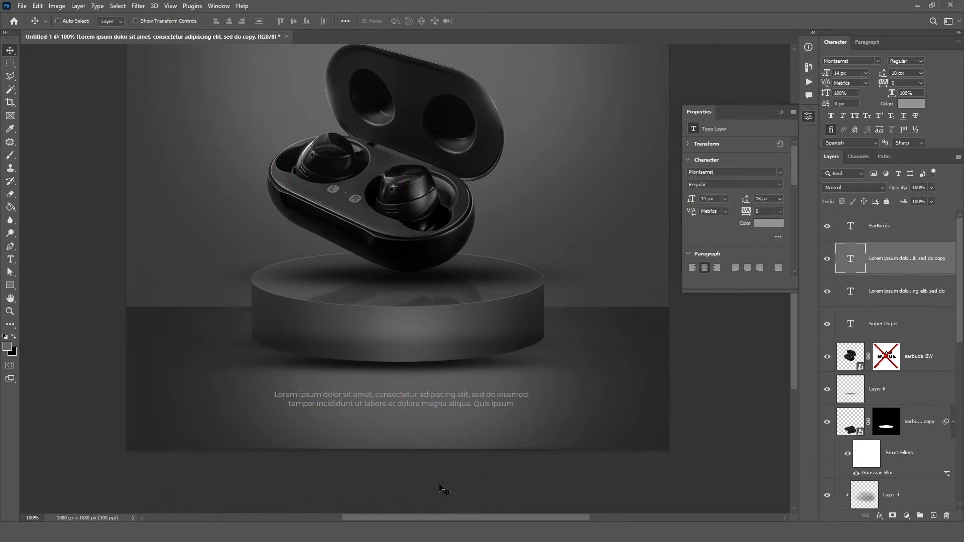
Duplicate the earbuds-BW layer and transform the copy, rotated about 21° and partly off the canvas's upper right edge.
key(ctrl+minus)
scroll(432, 467, up, 3)
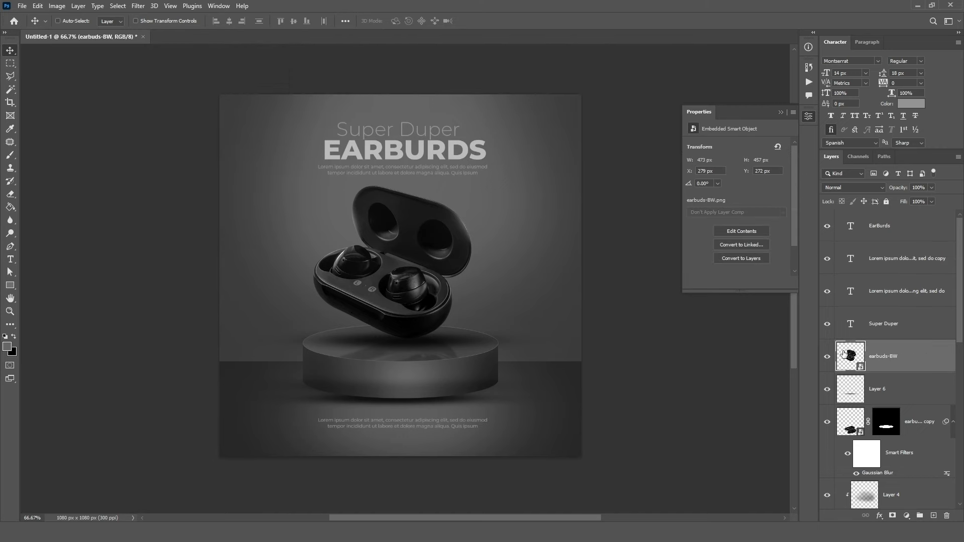
key(ctrl+j)
drag(387, 239, 574, 241)
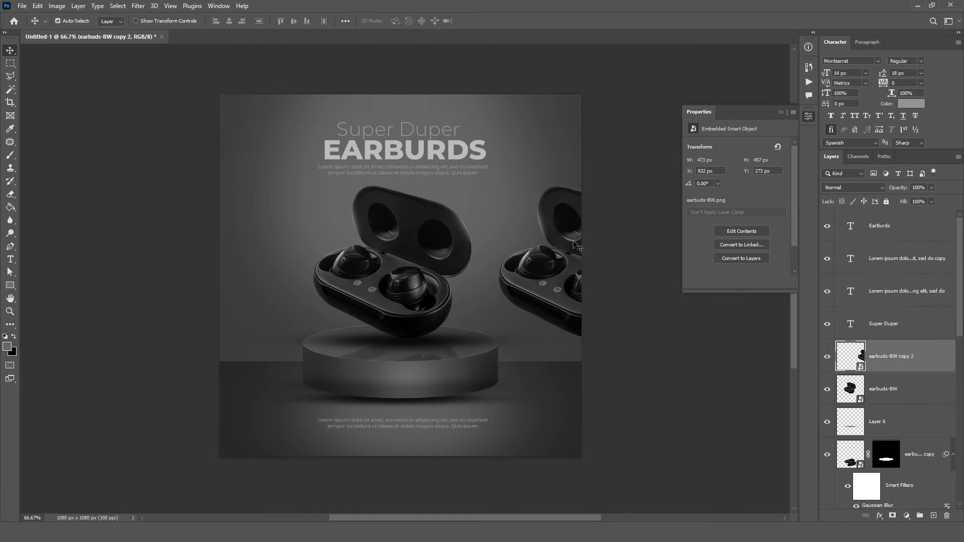
key(ctrl+t)
drag(367, 139, 412, 69)
drag(581, 261, 593, 190)
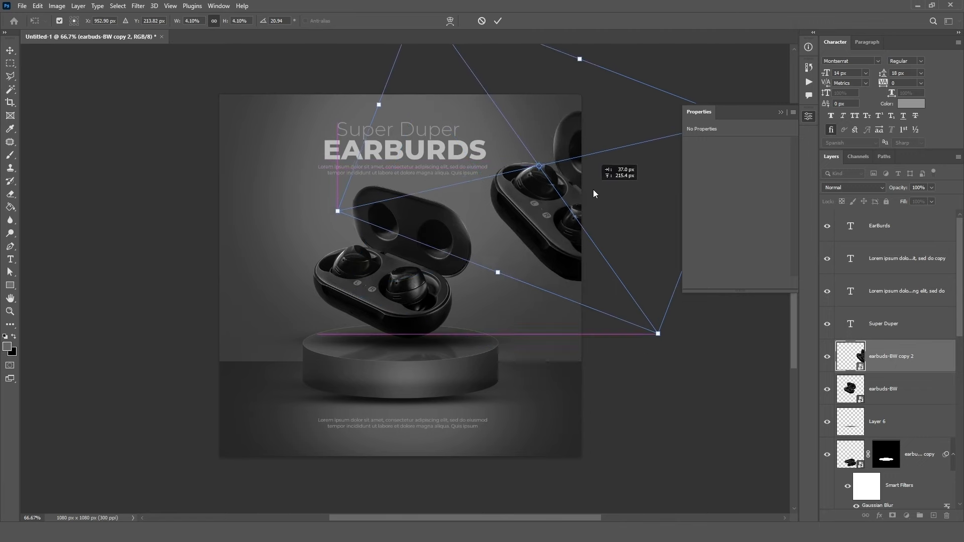
click(498, 20)
Apply a Gaussian Blur with a 5.0 pixel radius to the rotated earbuds copy.
click(138, 5)
mouse_move(191, 142)
click(287, 172)
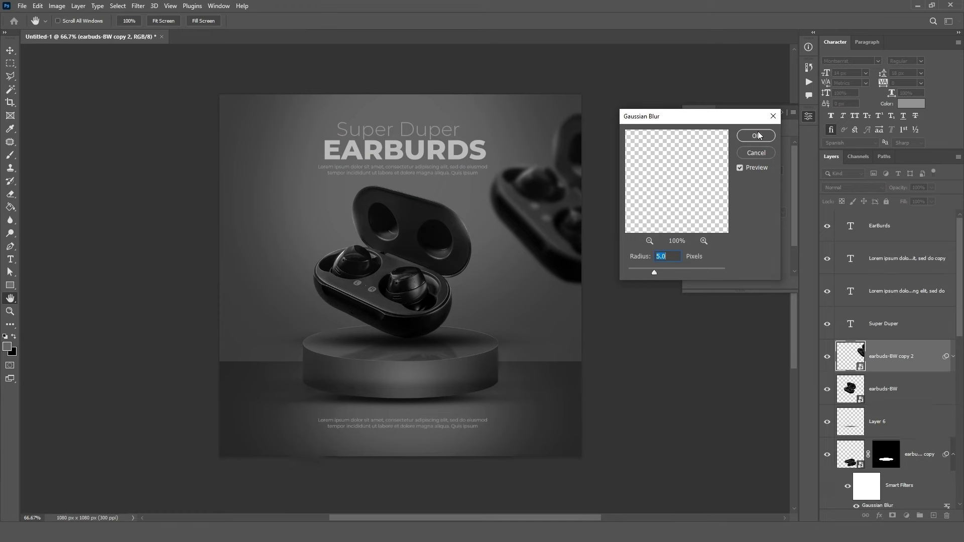
click(755, 136)
Apply a Motion Blur at a 32° angle to the same earbuds copy.
click(138, 6)
mouse_move(161, 135)
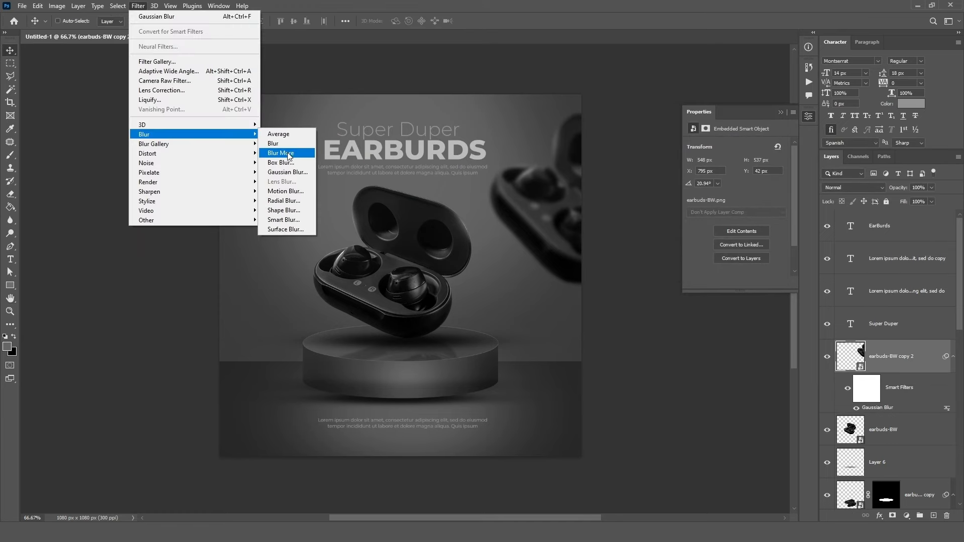
click(285, 191)
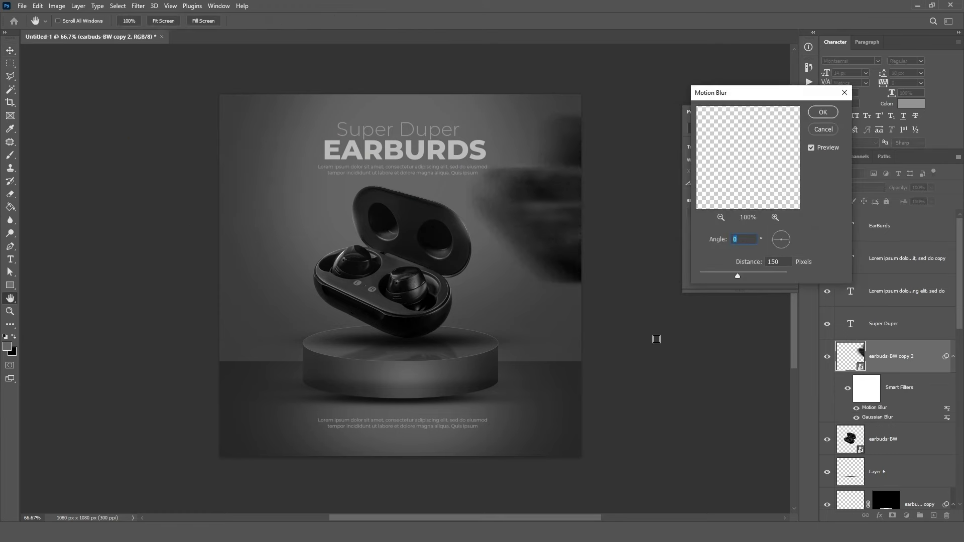
drag(716, 273, 725, 274)
click(789, 235)
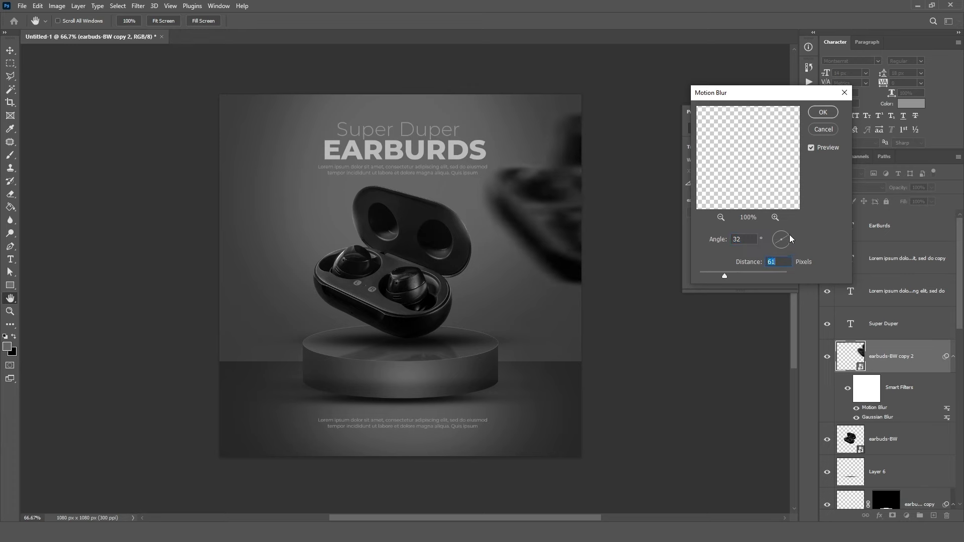
click(737, 276)
click(826, 111)
Move the blurred earbuds to the canvas's lower right edge and place a duplicate of them at the upper left.
drag(551, 368, 175, 193)
key(ctrl+t)
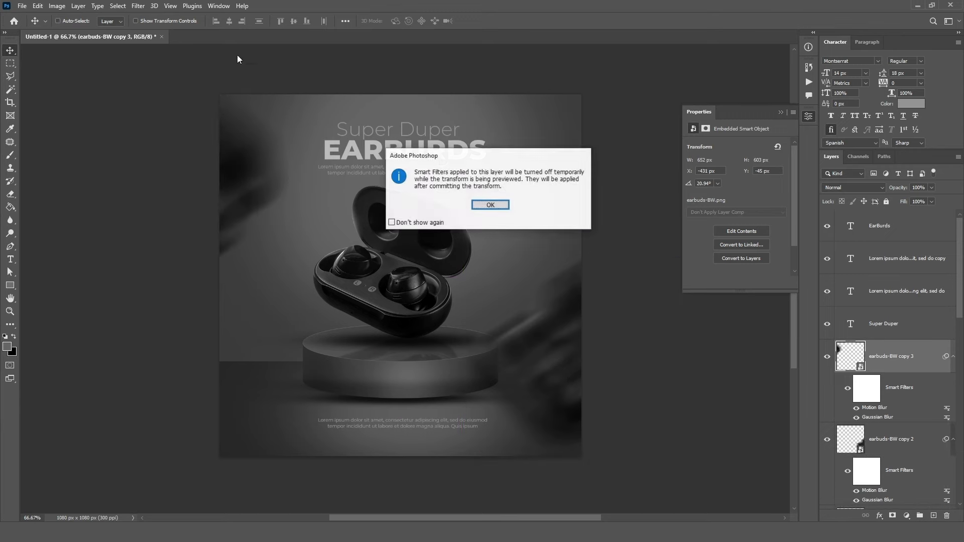
click(503, 207)
drag(346, 106, 255, 154)
drag(157, 189, 241, 202)
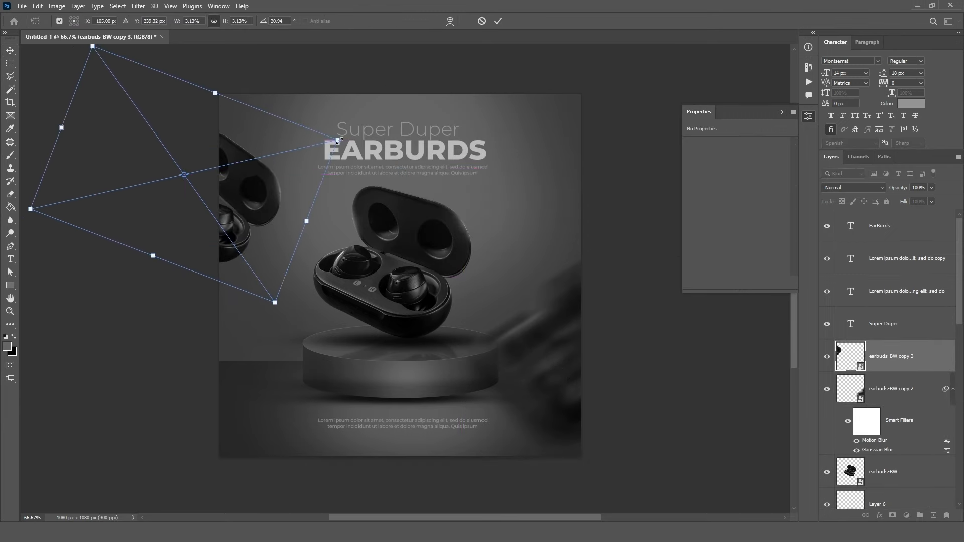
drag(345, 132, 340, 117)
drag(247, 182, 273, 134)
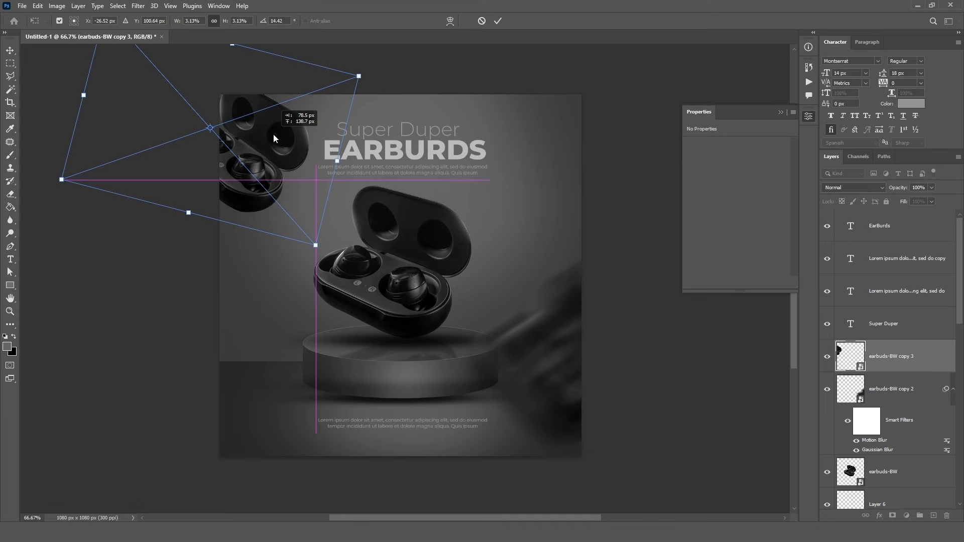
click(496, 21)
Scale the upper-left blurred earbuds down to about 432 × 409 px and place them partly inside the canvas's upper left corner.
key(ctrl+t)
click(491, 207)
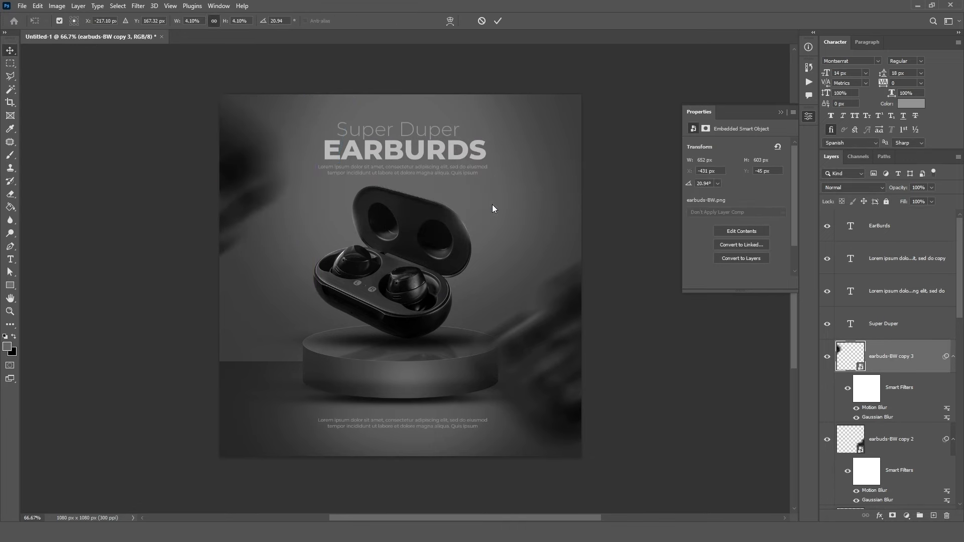
drag(344, 102, 202, 171)
drag(129, 181, 266, 153)
click(499, 21)
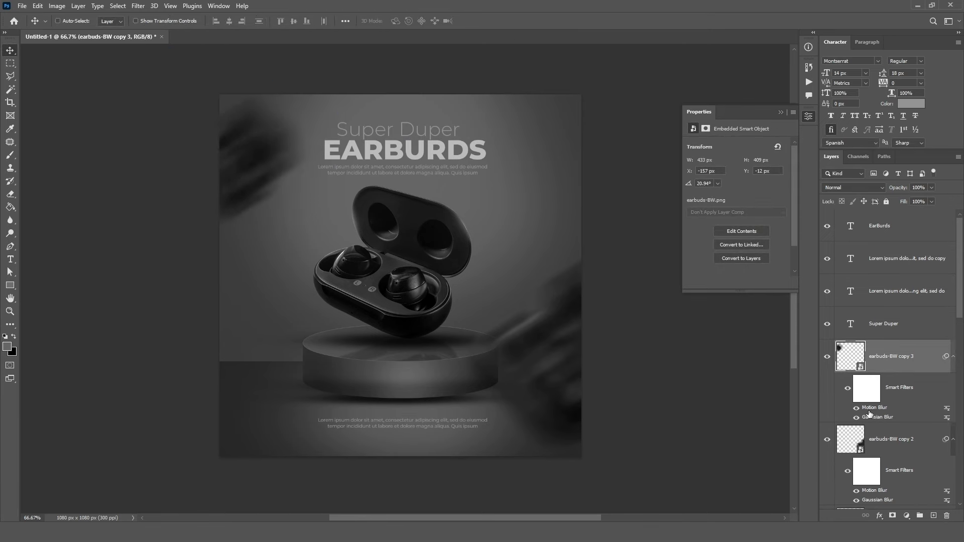
Brush black on the smart filter mask of earbuds-BW copy 3 to reduce the blur over part of the case.
click(867, 387)
key(b)
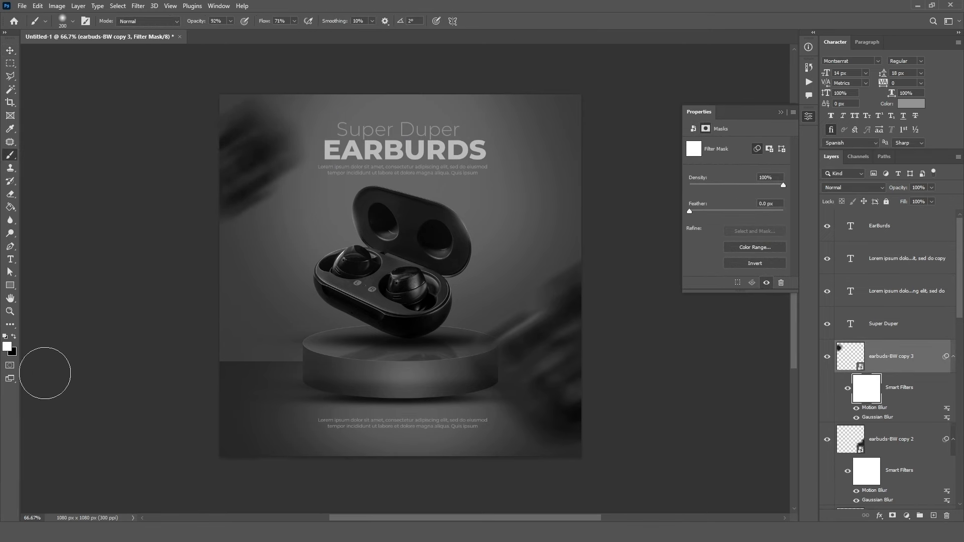
click(8, 347)
click(795, 345)
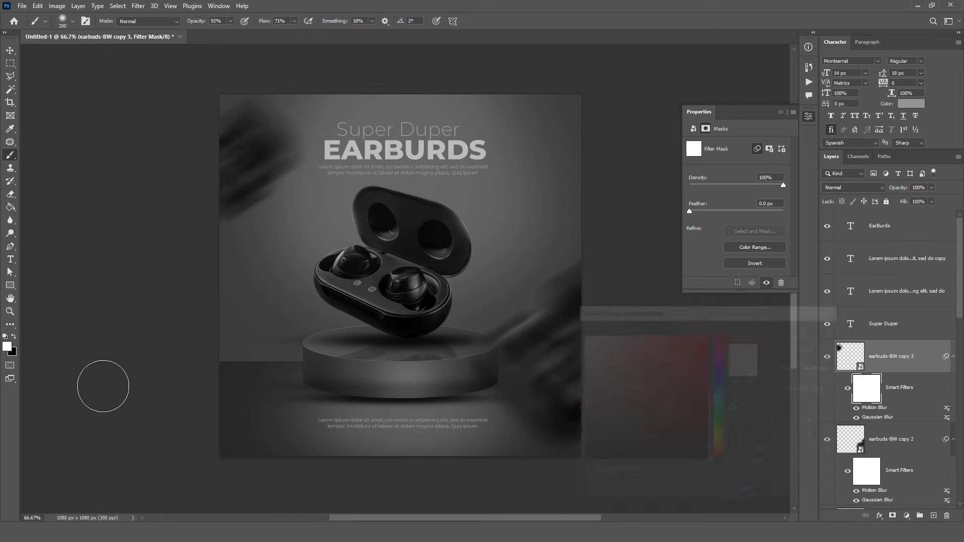
click(15, 337)
mouse_move(261, 149)
mouse_down()
mouse_move(276, 108)
mouse_move(296, 151)
mouse_up()
mouse_move(503, 361)
mouse_down()
mouse_move(495, 382)
mouse_move(496, 364)
mouse_up()
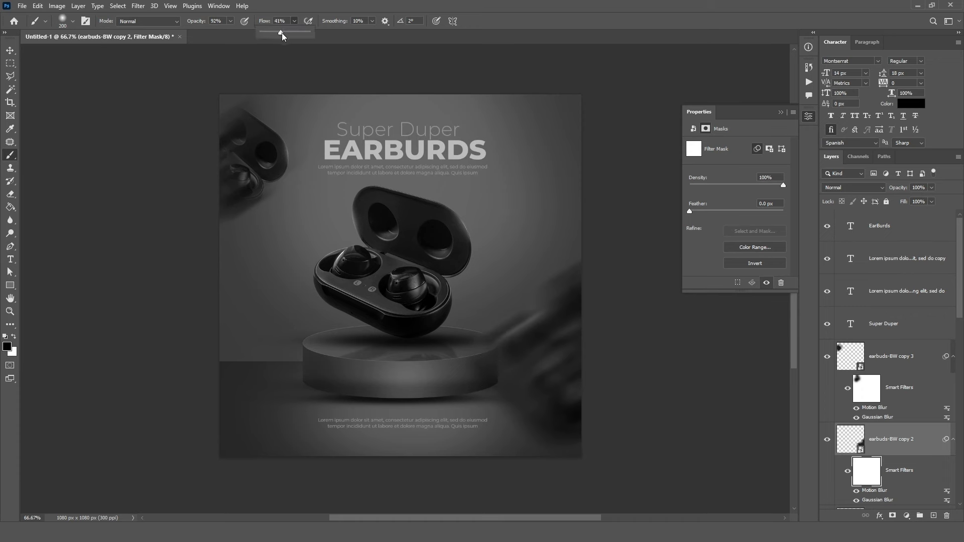
Scale the lower-right blurred earbuds copy down to 2.81% and place it partly off the canvas's edge beside the podium.
click(911, 446)
key(ctrl+t)
click(498, 207)
drag(415, 151, 461, 219)
drag(567, 404, 554, 383)
drag(452, 200, 478, 235)
drag(548, 379, 538, 376)
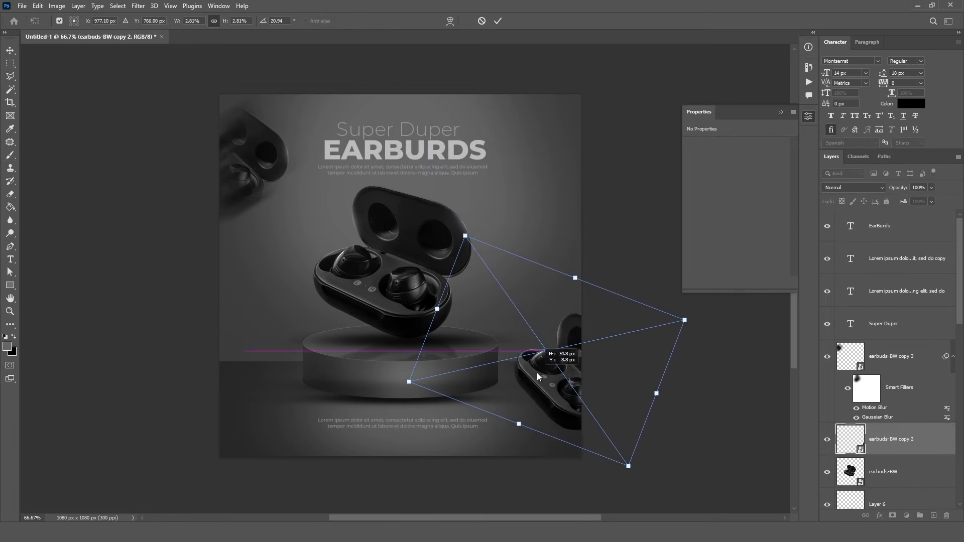
click(497, 21)
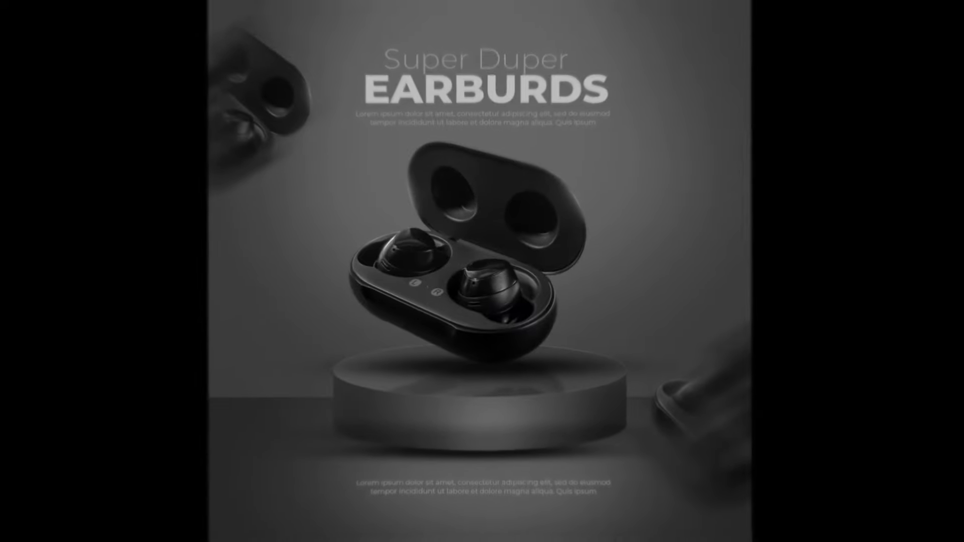